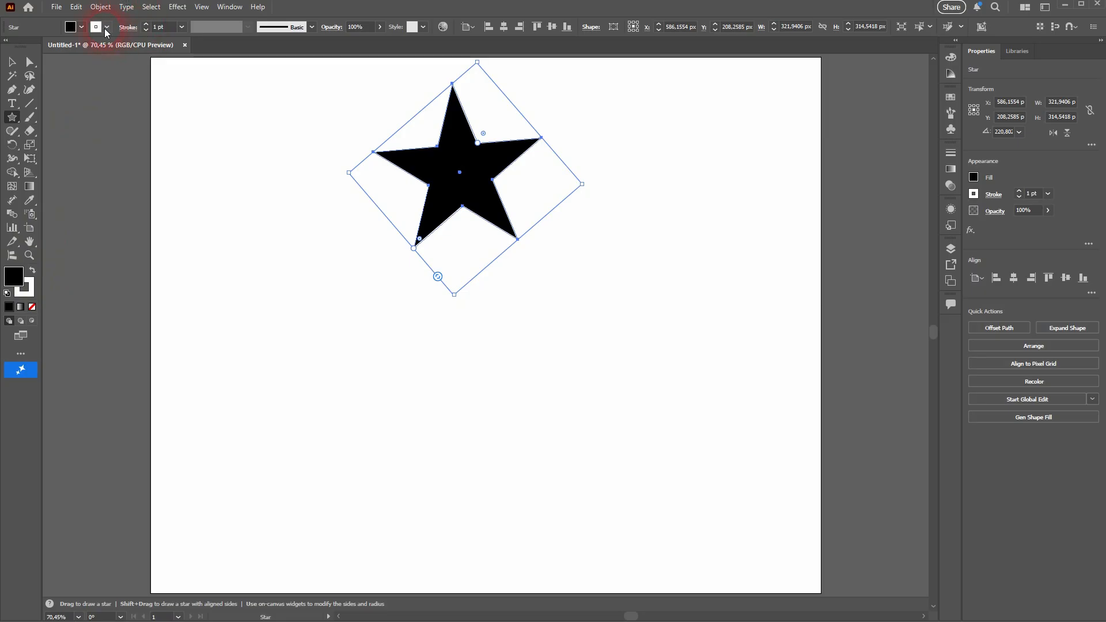
Remove the stroke from the black star.
click(106, 27)
click(5, 110)
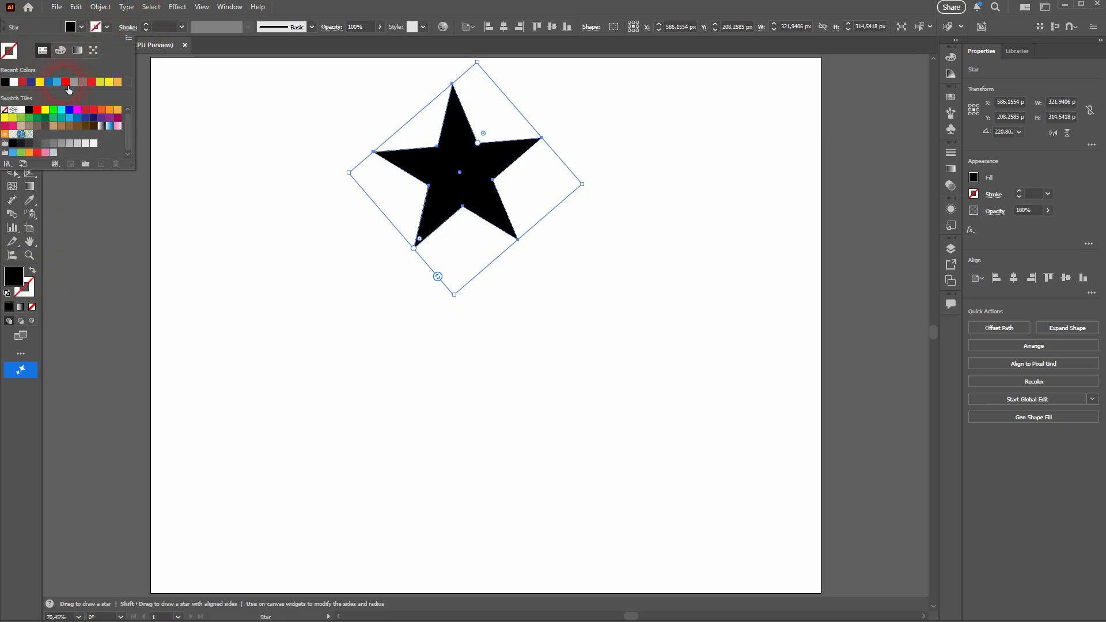
click(304, 7)
Rotate the star by 40° around its centre with the Rotate transform, previewing different angles first.
click(11, 62)
right_click(496, 151)
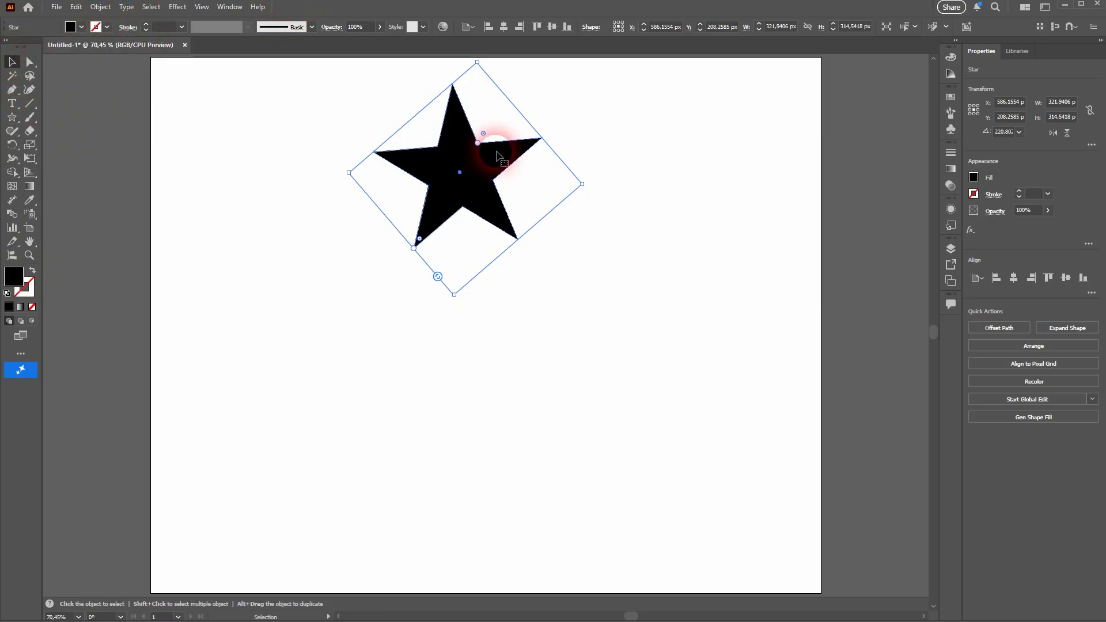
mouse_move(597, 501)
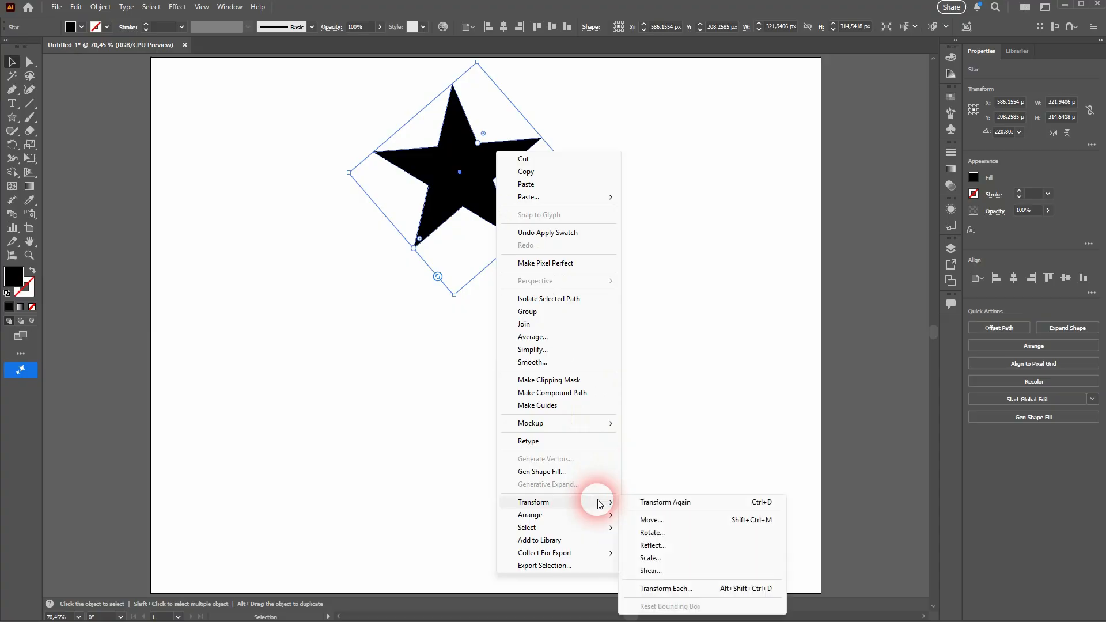
click(689, 535)
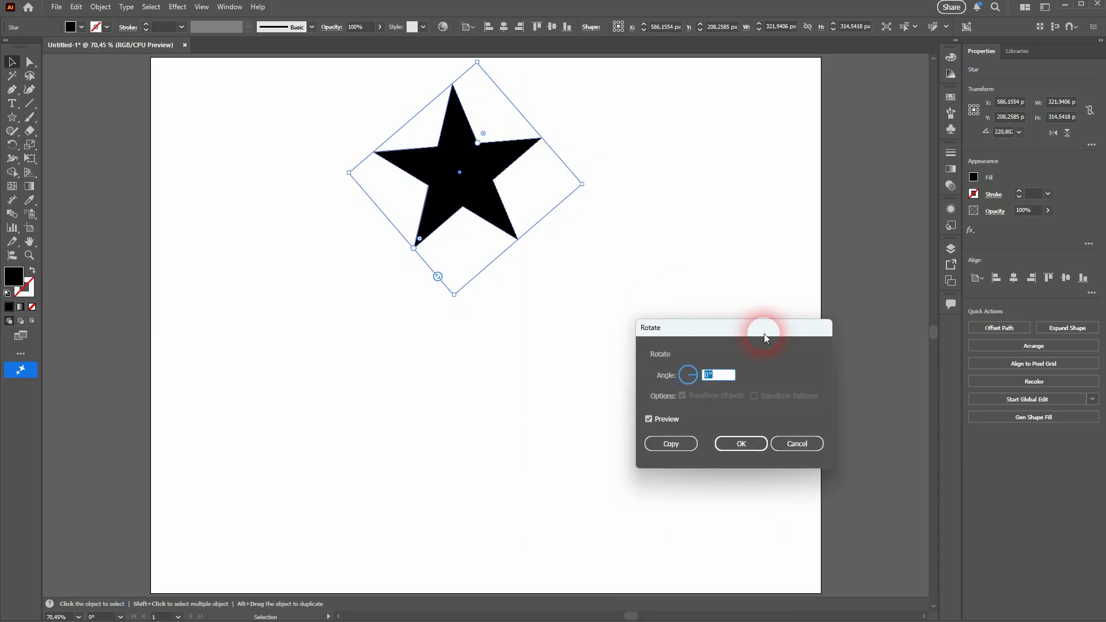
key(Up)
key(Up)
key(Up)
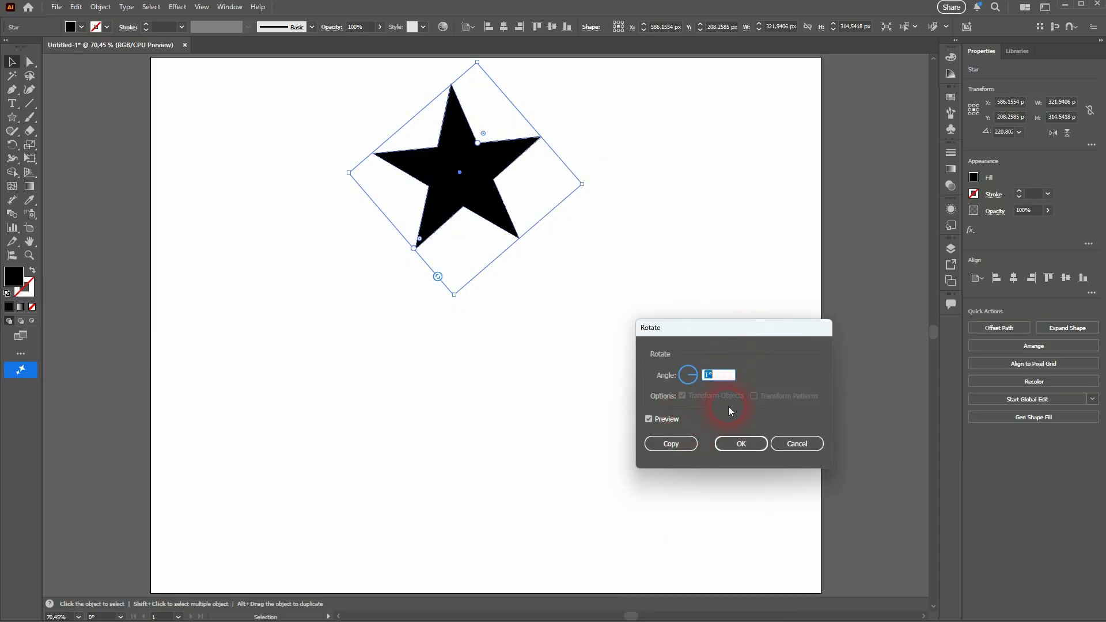
key(shift+Up)
key(shift+Up)
key(Up)
key(Up)
key(Up)
key(Up)
key(Up)
key(Up)
key(Up)
key(Up)
key(Up)
key(Up)
key(Up)
key(Up)
key(Up)
key(Up)
key(Up)
key(Up)
key(Up)
key(Up)
key(Up)
key(Up)
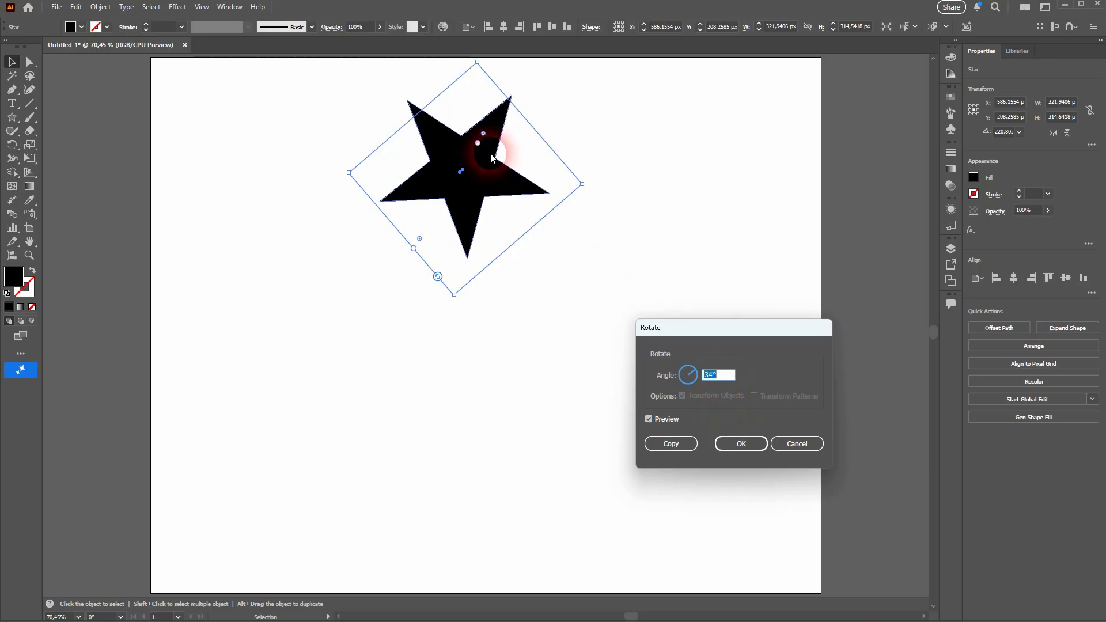
key(Down)
key(Down)
key(Down)
key(Down)
key(Down)
key(Down)
key(Down)
key(Down)
key(Down)
key(Down)
key(Down)
key(Down)
key(Down)
key(Down)
key(Down)
key(Down)
key(Down)
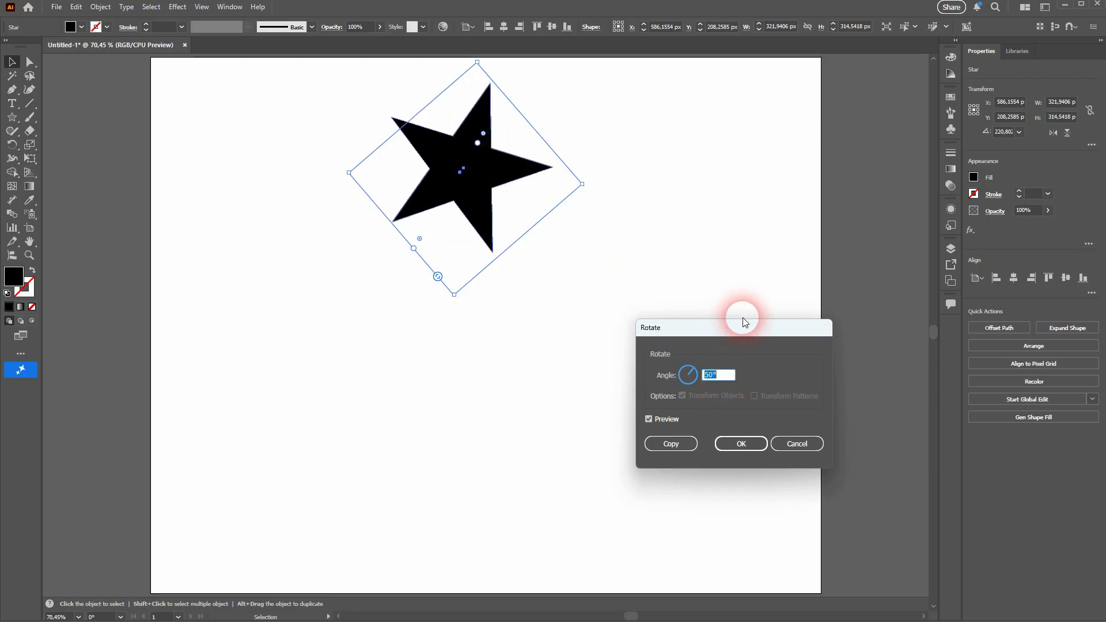
key(Up)
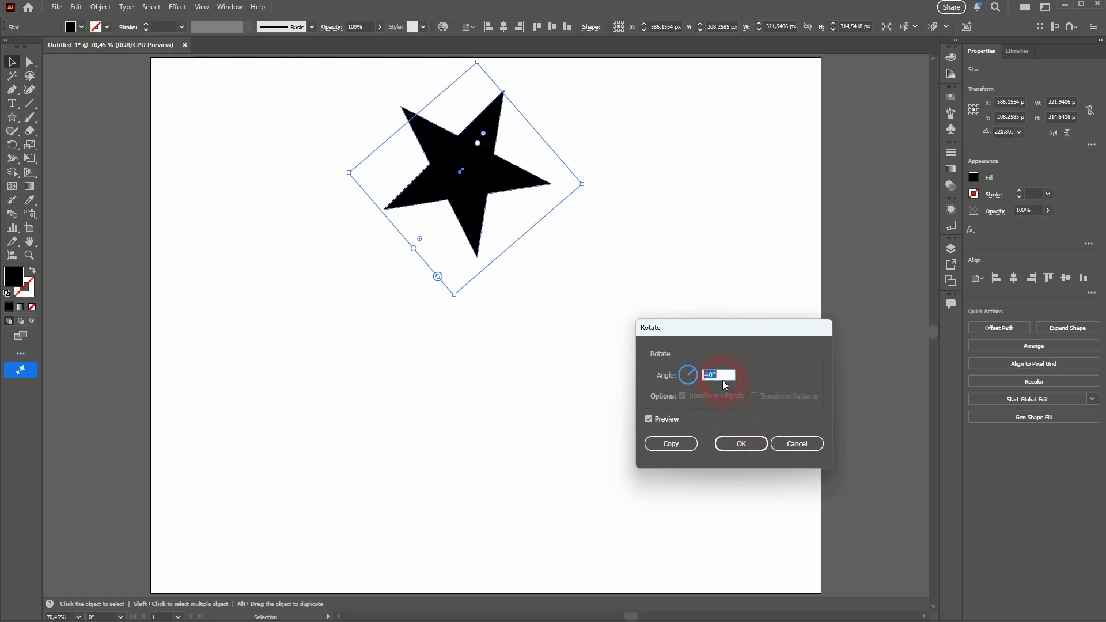
click(745, 446)
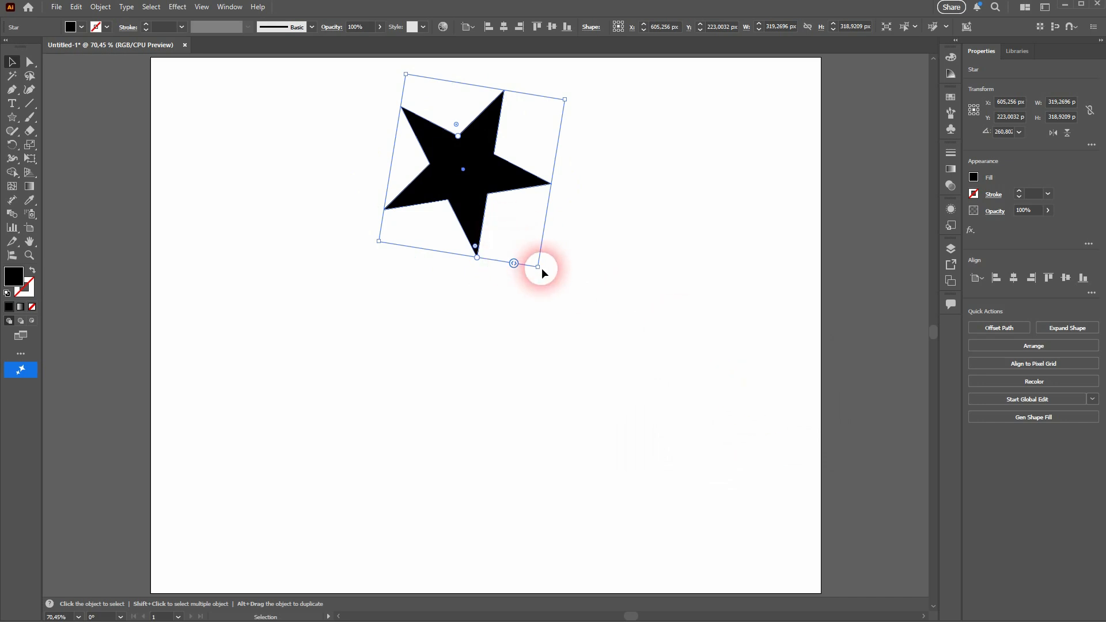
Turn the star freehand by its bounding box to about 220°, and rotate it around its centre with the Rotate tool to about 105°.
mouse_move(537, 266)
mouse_down()
mouse_move(582, 230)
mouse_move(592, 206)
mouse_move(581, 203)
mouse_move(552, 266)
mouse_up()
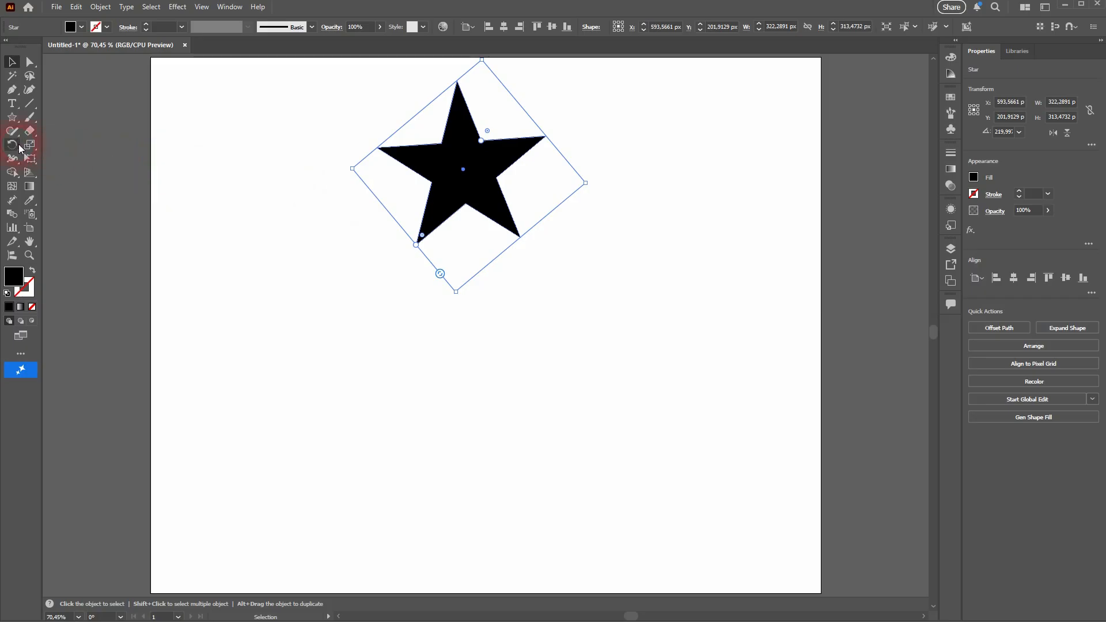
drag(20, 149, 69, 149)
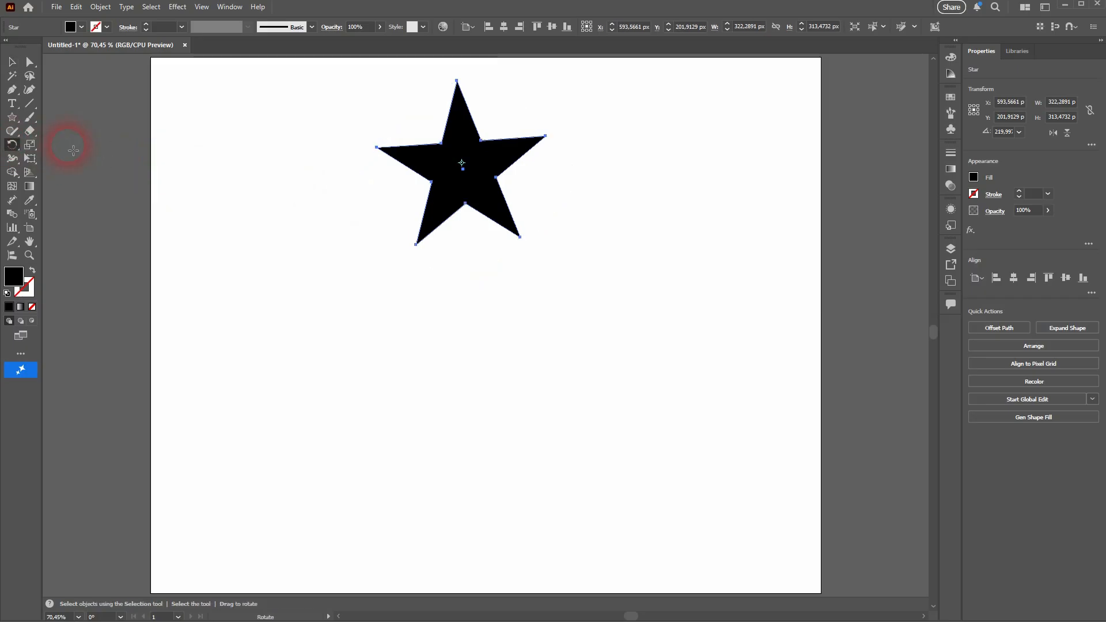
drag(540, 166, 527, 206)
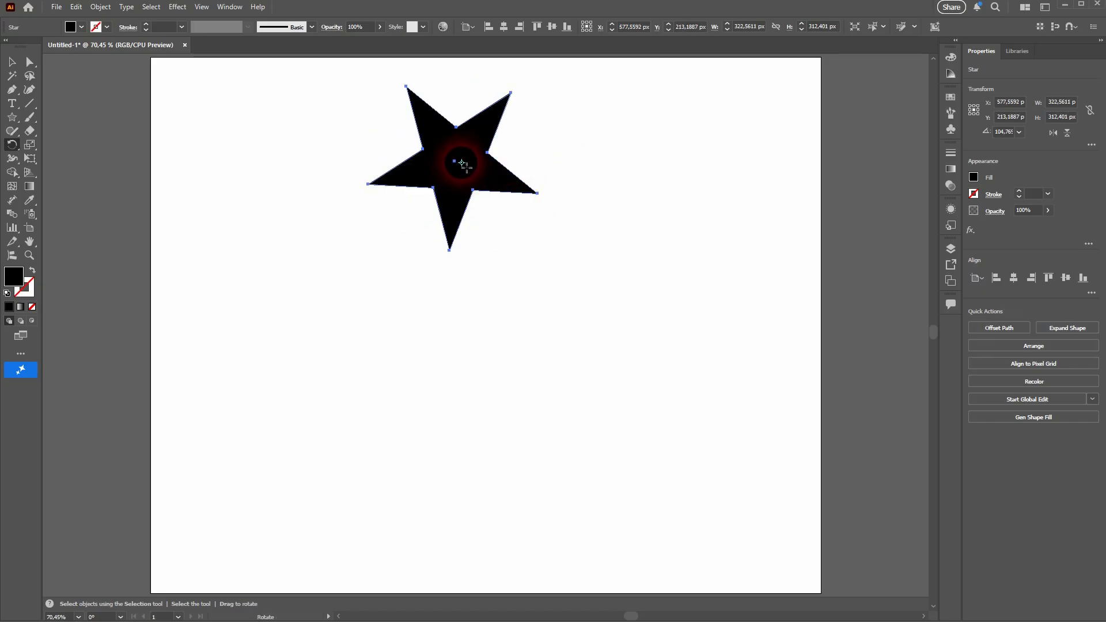
Set the rotation pivot at the star's lowest tip and rotate the star freehand around it to about 84°.
key(v)
key(r)
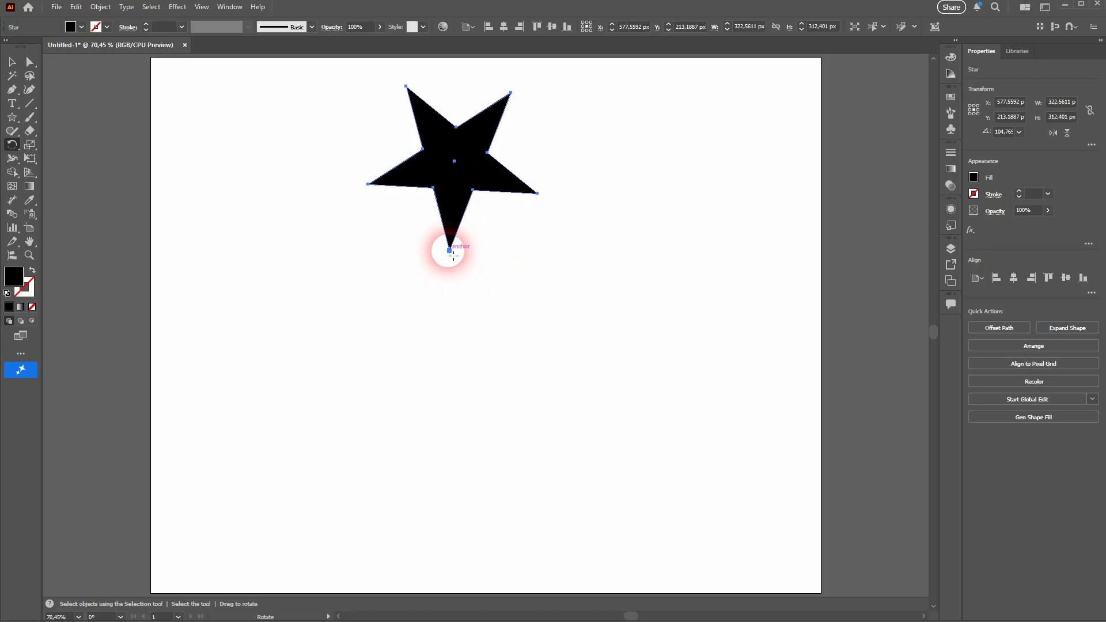
drag(551, 196, 469, 240)
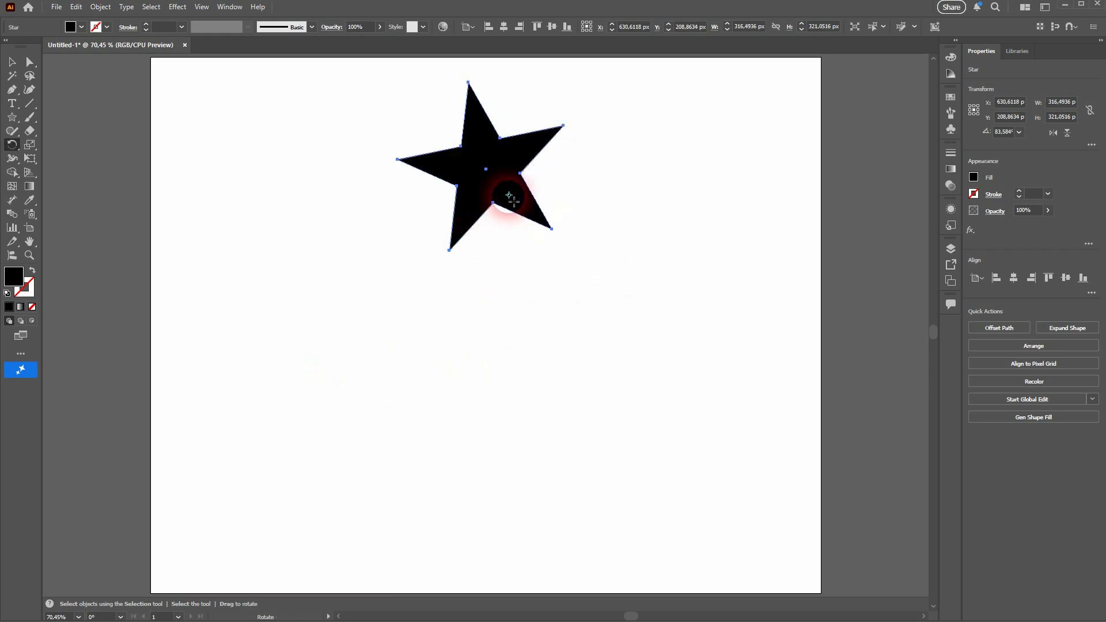
Rotate the star freehand around its topmost tip and around pivots placed in the empty area below it.
click(469, 82)
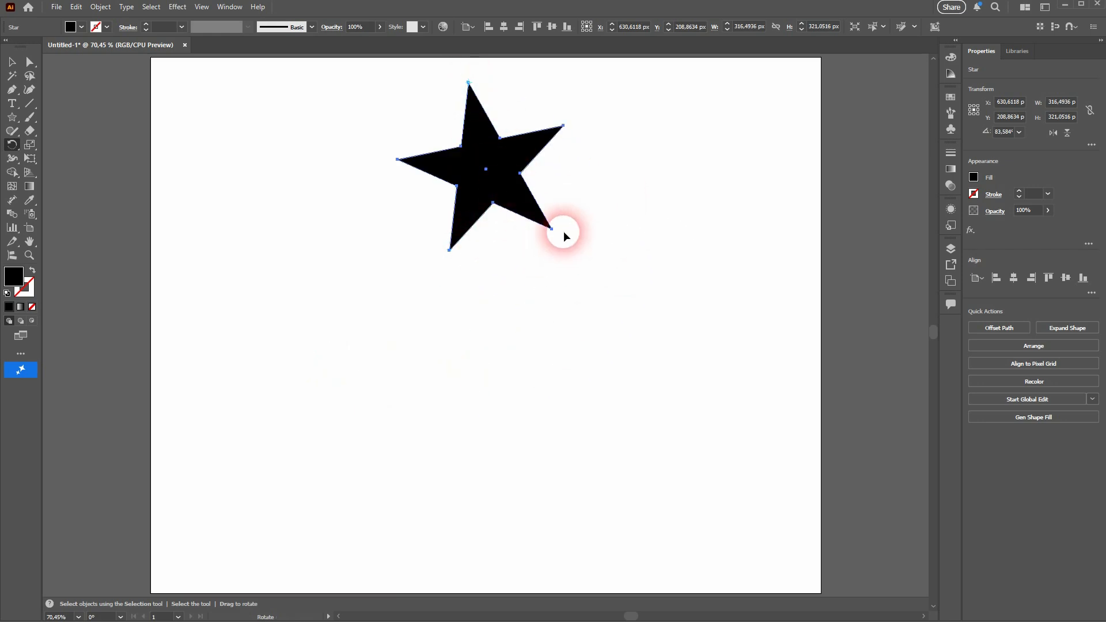
drag(563, 232, 638, 239)
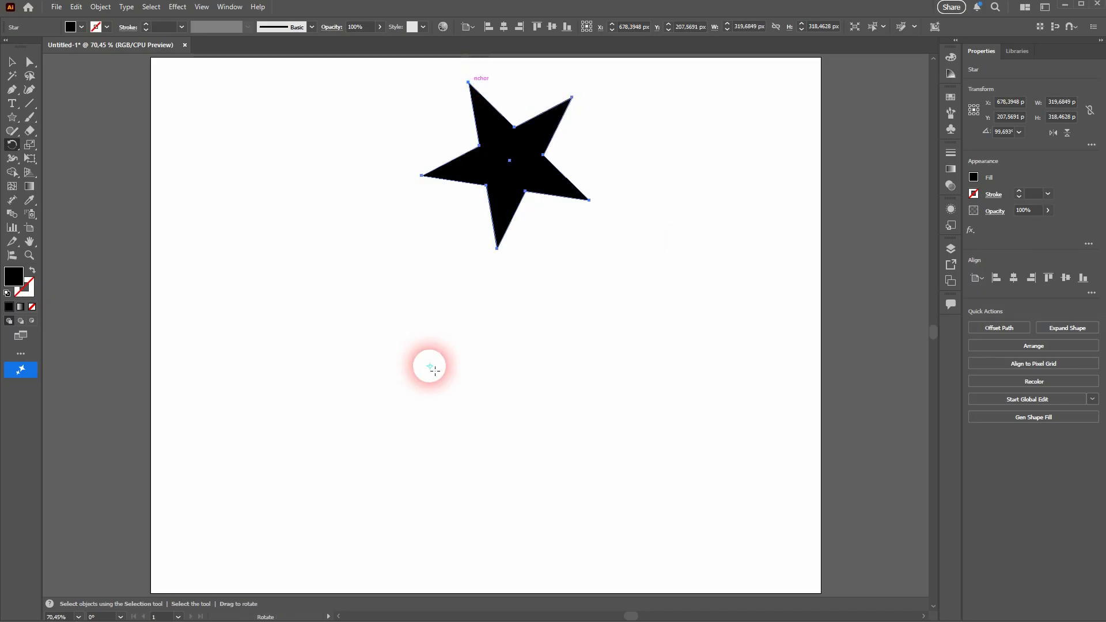
drag(626, 187, 648, 482)
drag(745, 464, 532, 293)
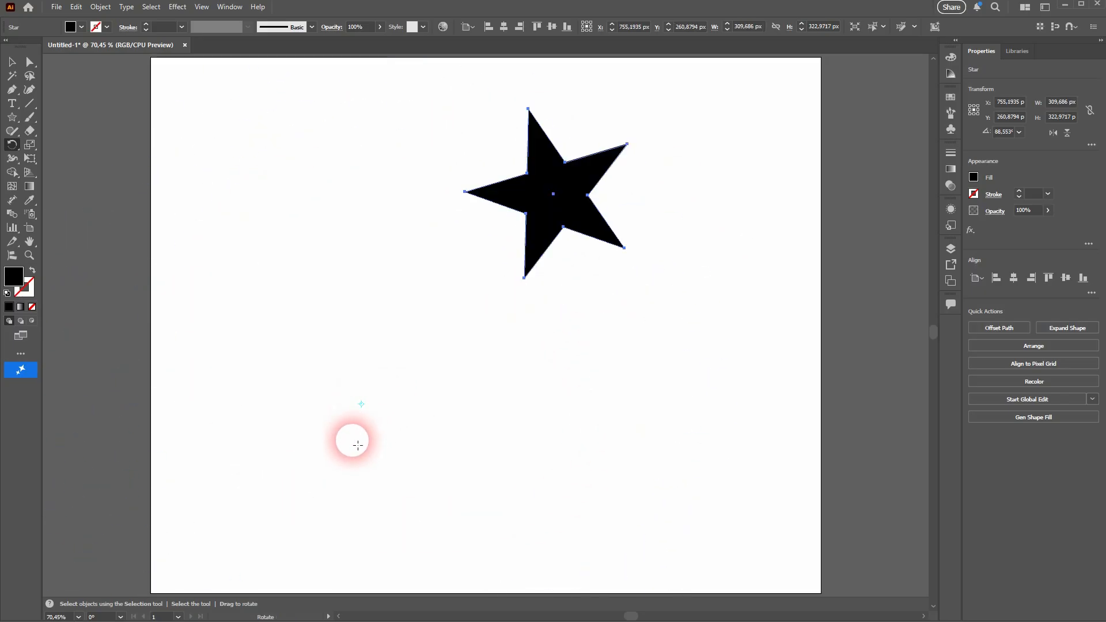
Delete the star from the artboard.
click(27, 90)
click(10, 62)
key(Delete)
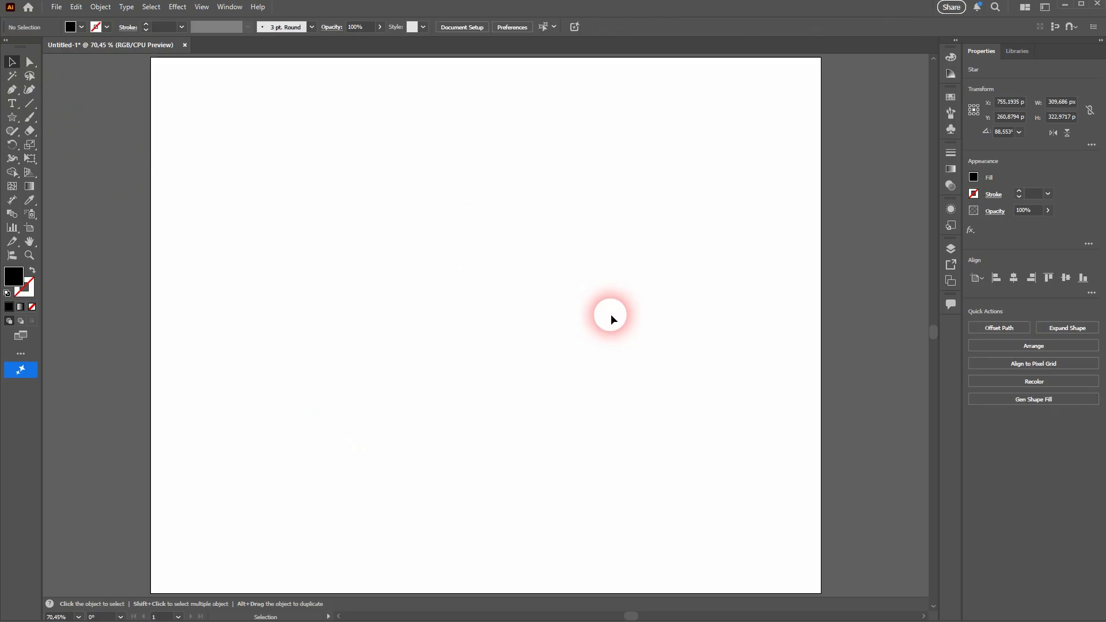
Draw a new upright star about 198 by 188 px in the artboard's upper area and activate the Rotate tool.
click(16, 122)
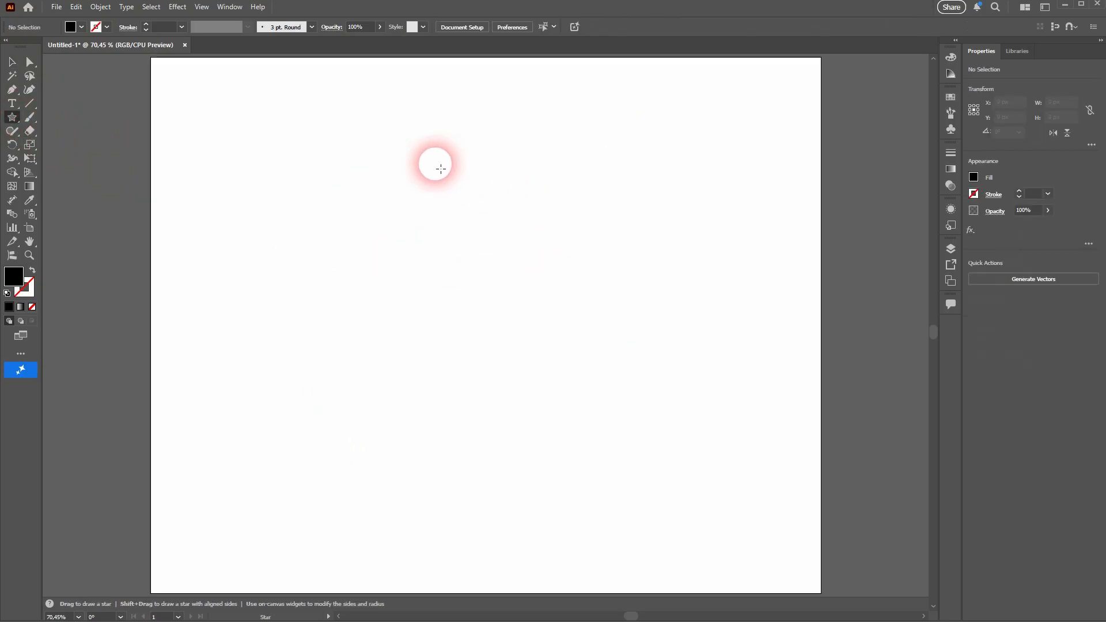
drag(452, 169, 496, 202)
click(13, 145)
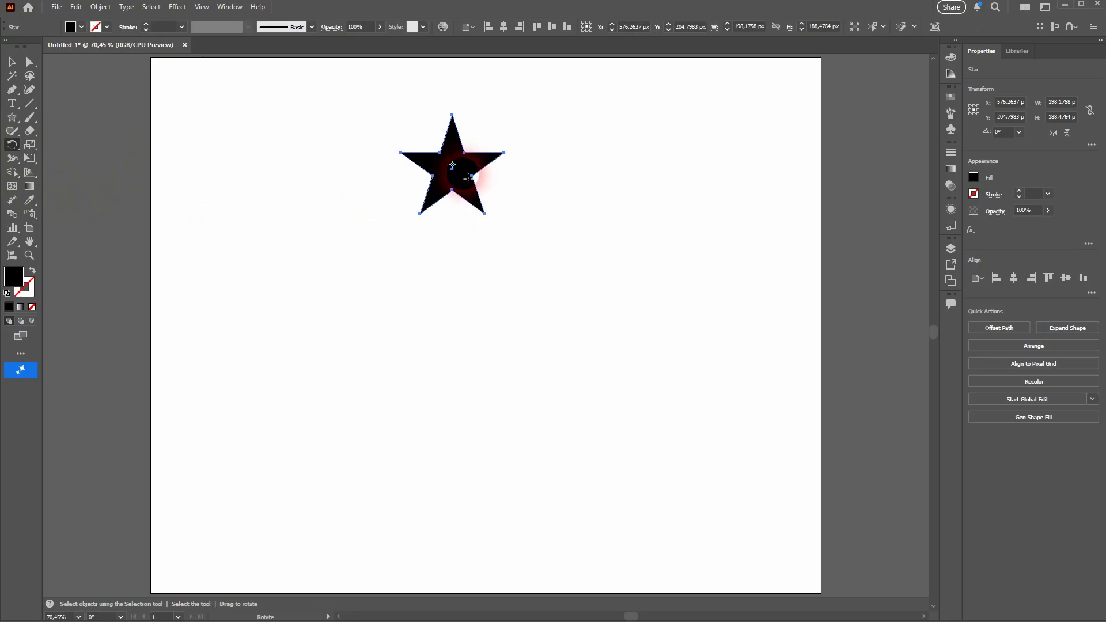
click(454, 167)
alt+click(453, 166)
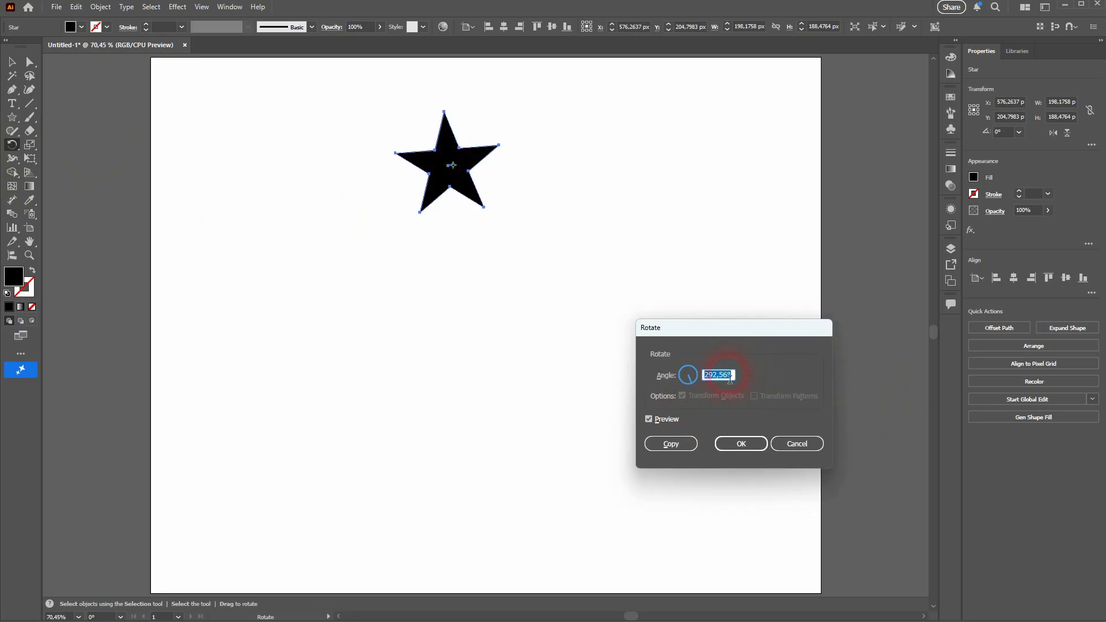
click(796, 444)
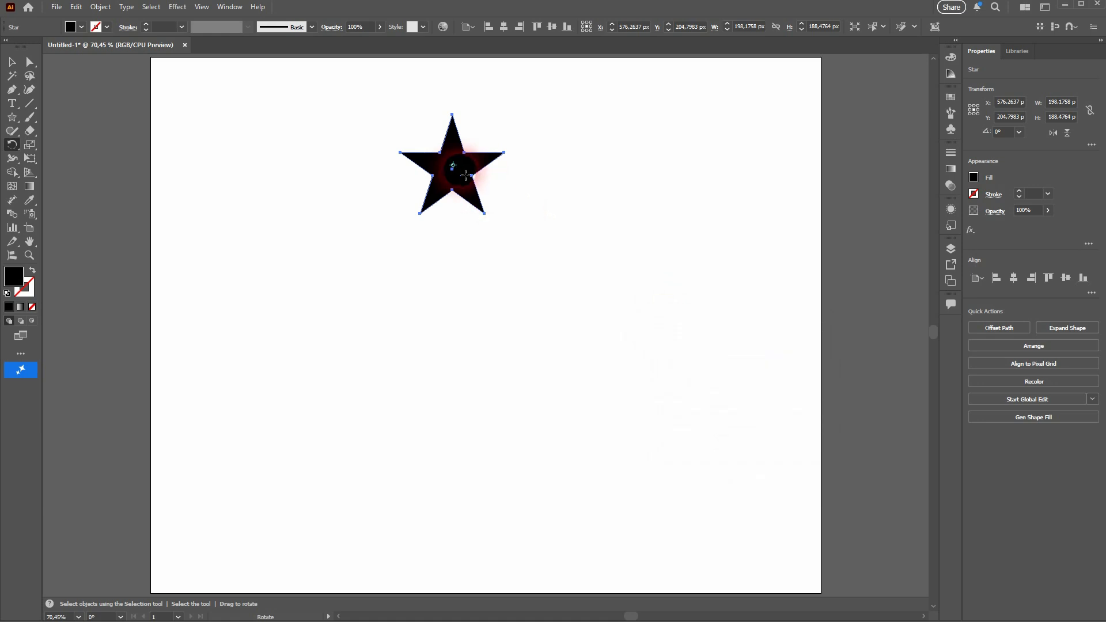
Place the rotation pivot a short distance below the star and rotate the star by 50° around it.
click(458, 203)
drag(458, 204, 455, 269)
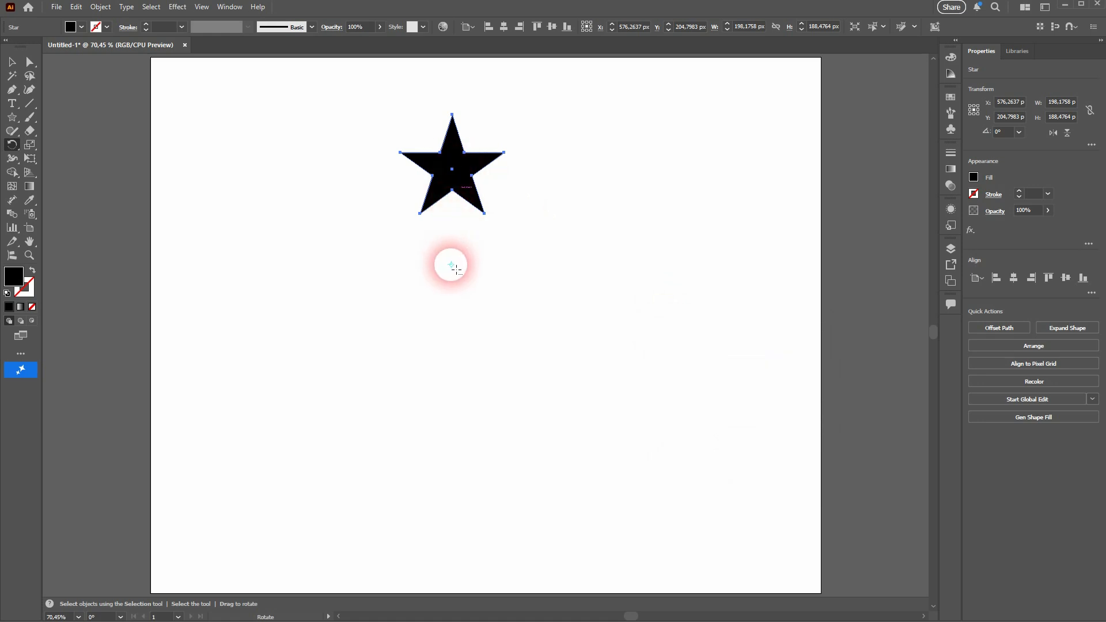
alt+click(451, 265)
click(783, 373)
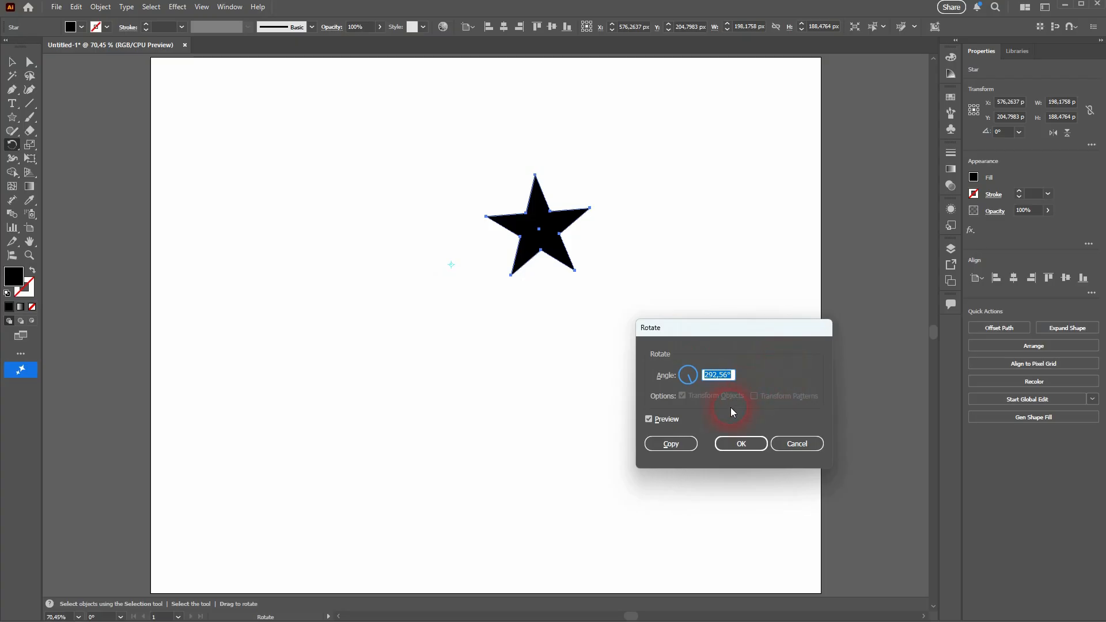
click(734, 378)
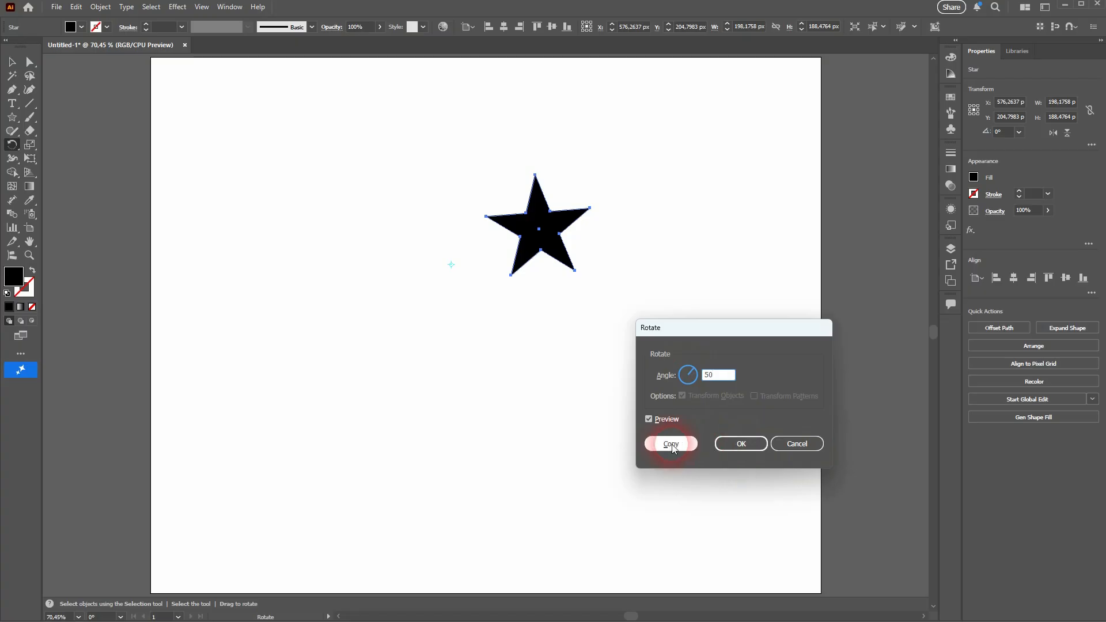
click(742, 443)
Rotate the star by another 50° around the same external pivot point.
scroll(743, 445, up, 1)
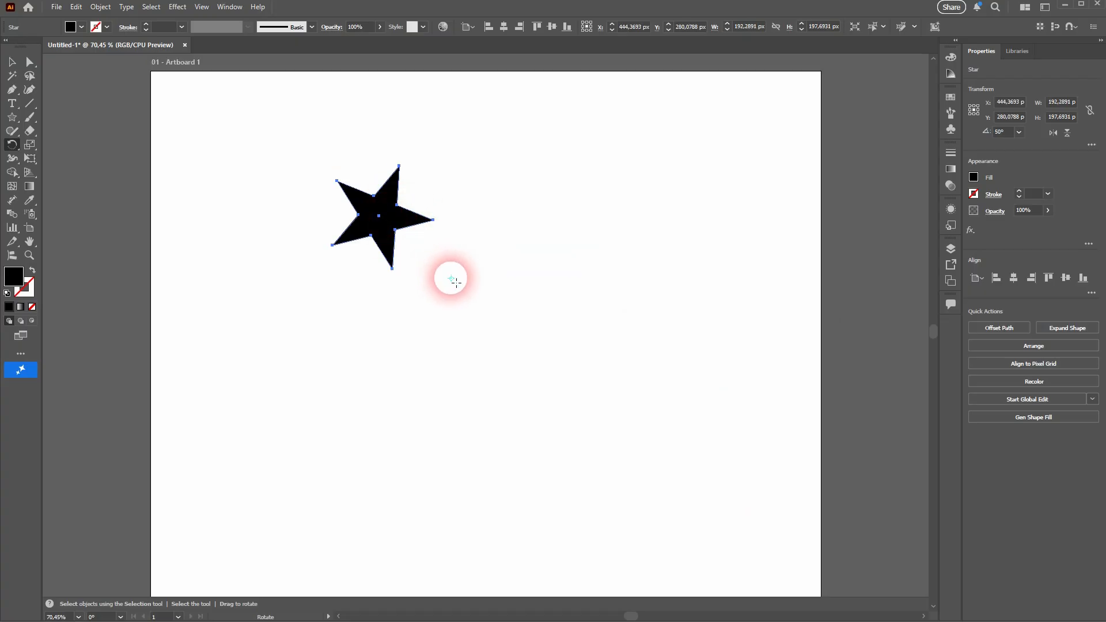
alt+click(455, 283)
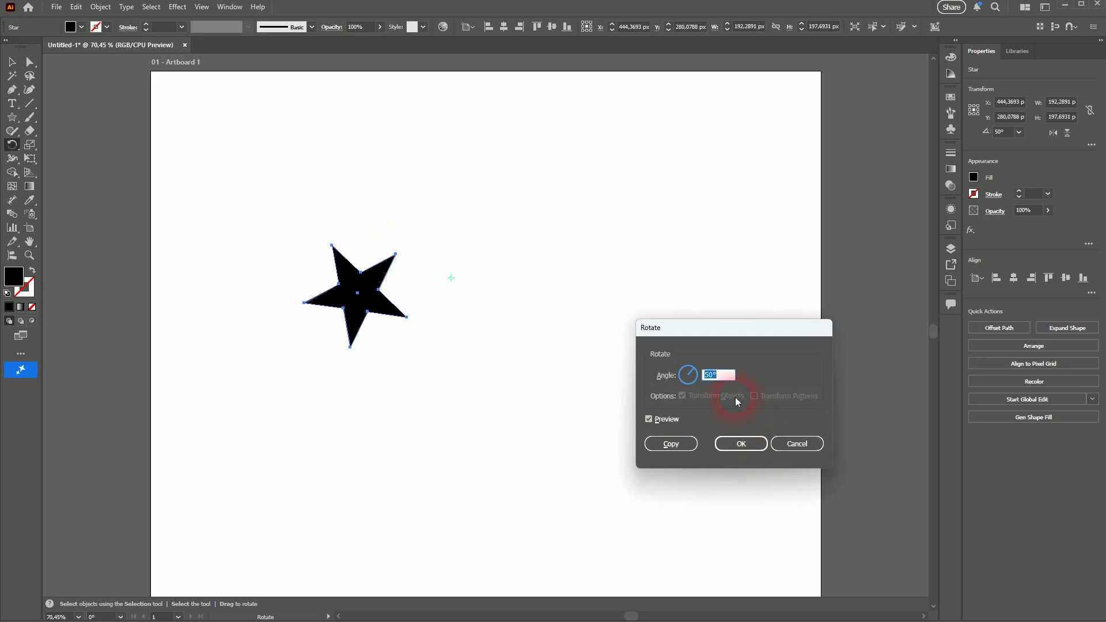
click(743, 444)
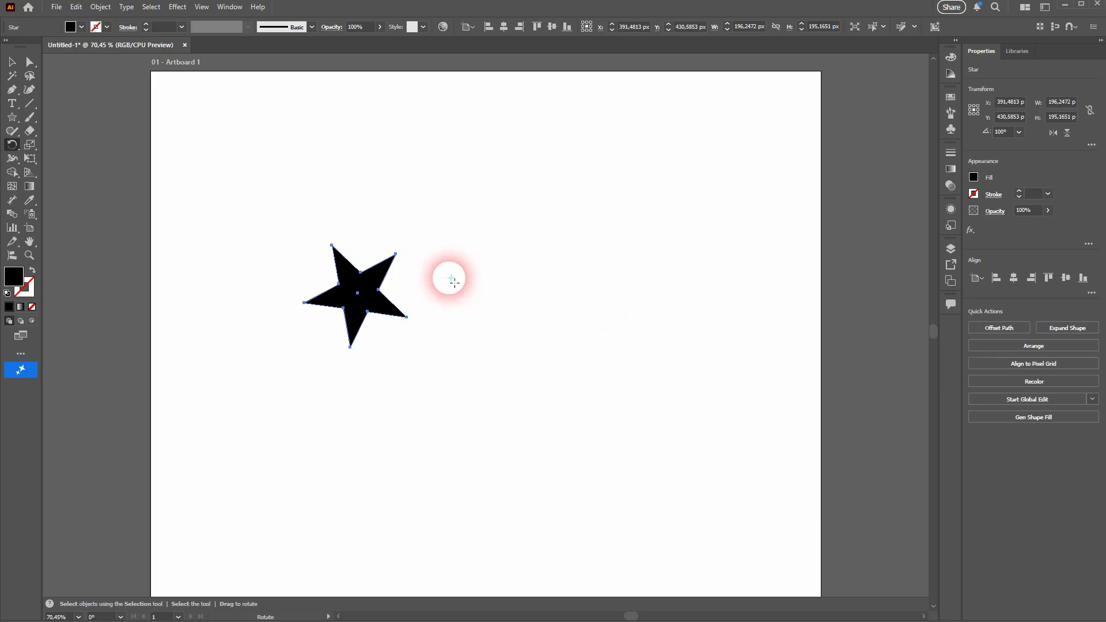
Create two successive copies of the star around the external pivot, each rotated by 50° from the previous one.
alt+click(451, 280)
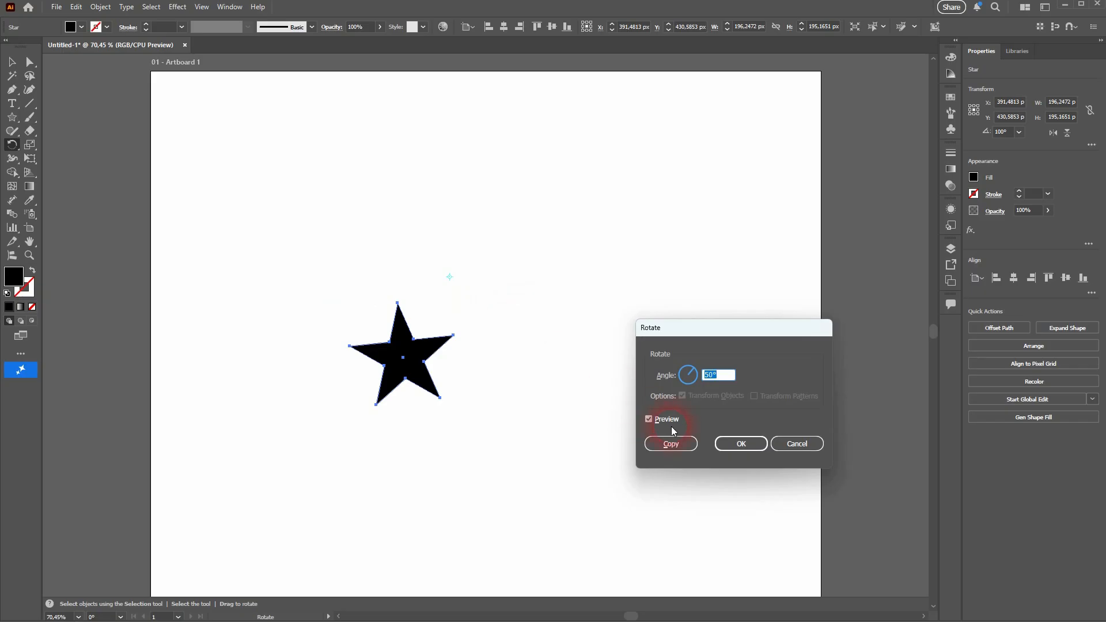
click(675, 443)
click(648, 419)
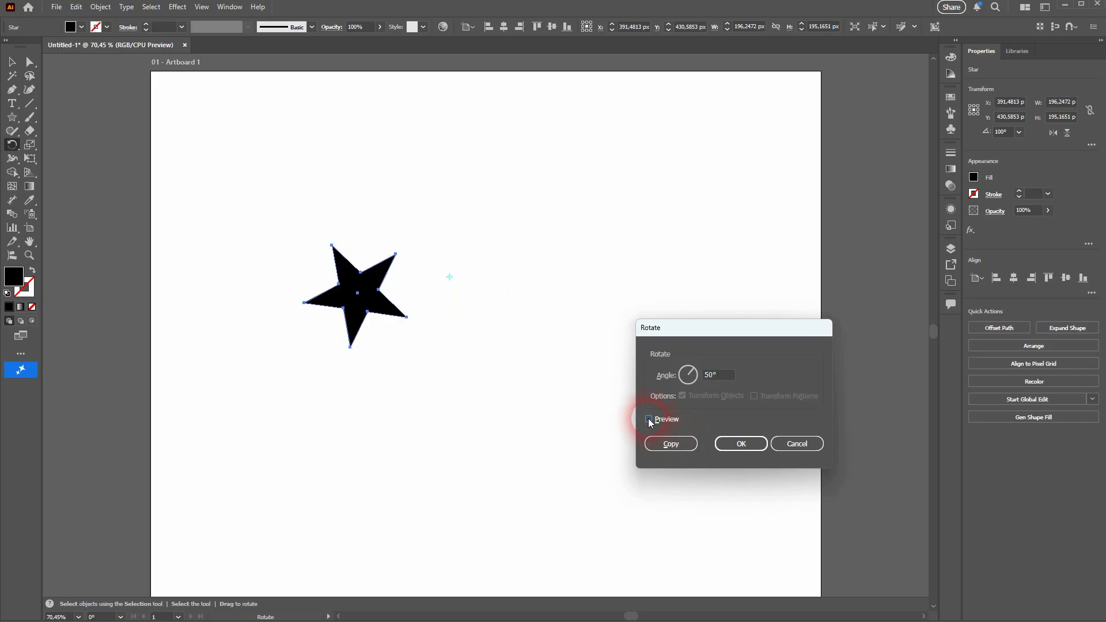
click(649, 419)
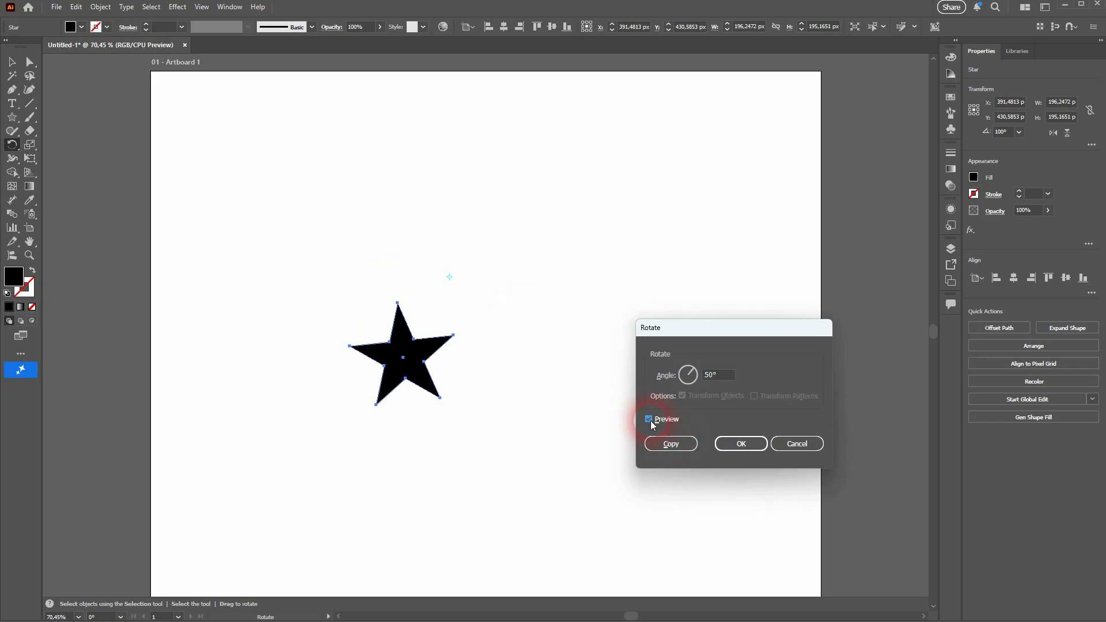
click(671, 444)
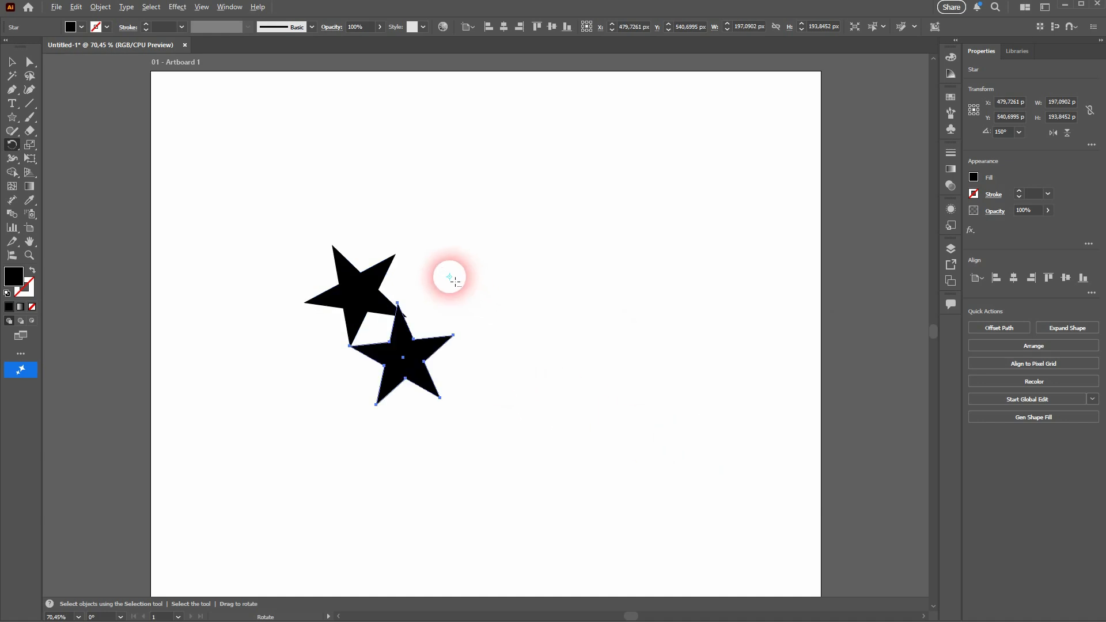
alt+click(454, 281)
click(674, 444)
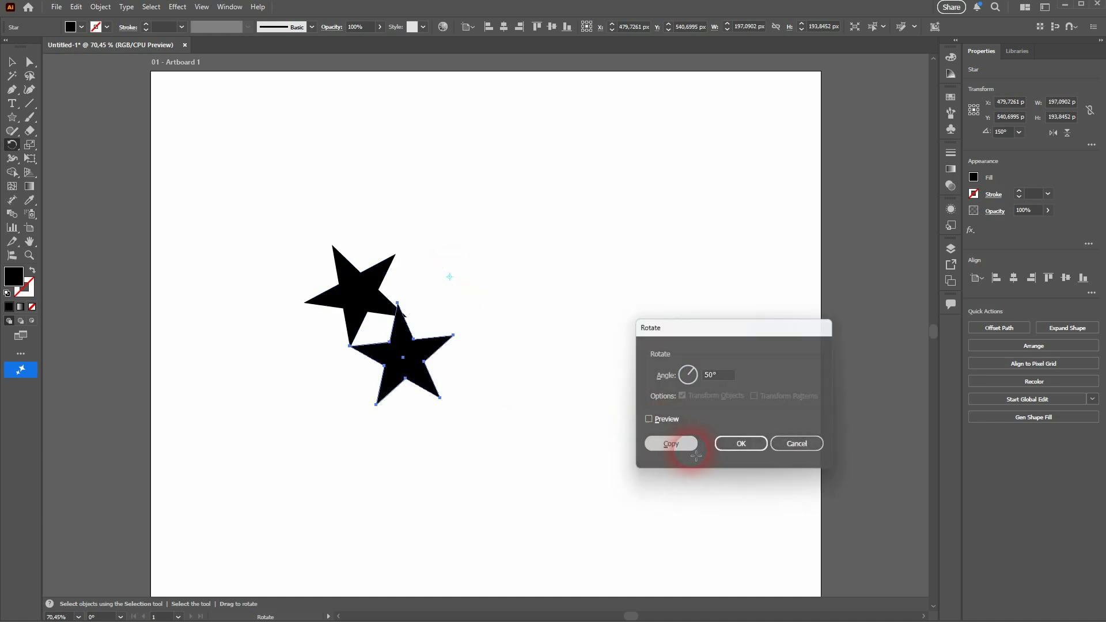
Repeat the 50° rotate-and-copy transformation four more times to complete the ring of stars.
key(v)
key(ctrl+d)
key(ctrl+d)
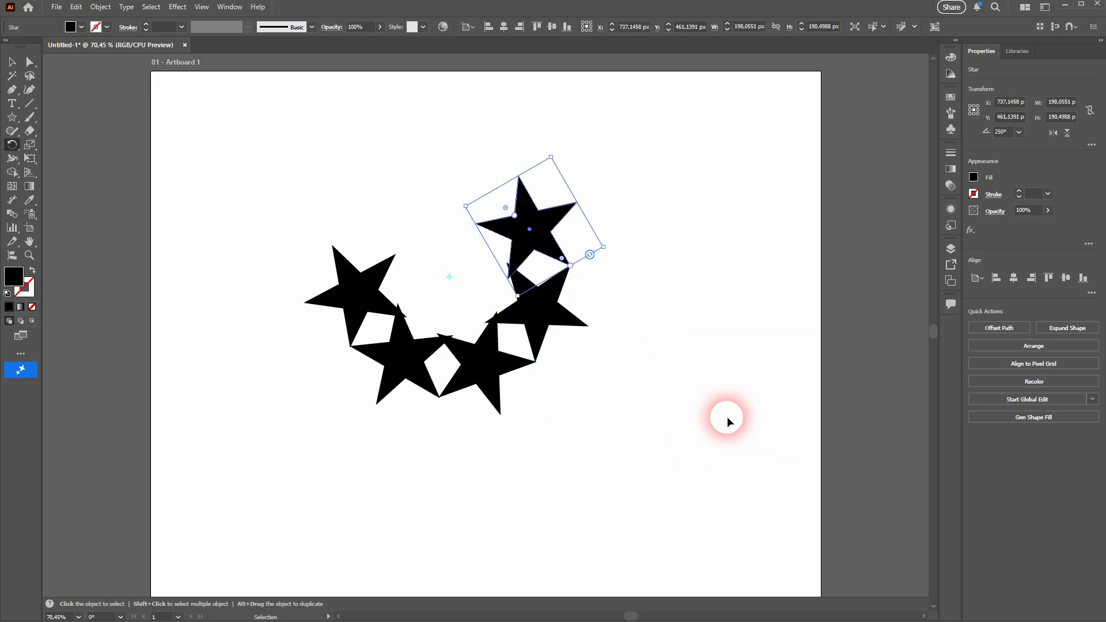
key(ctrl+d)
key(ctrl+d)
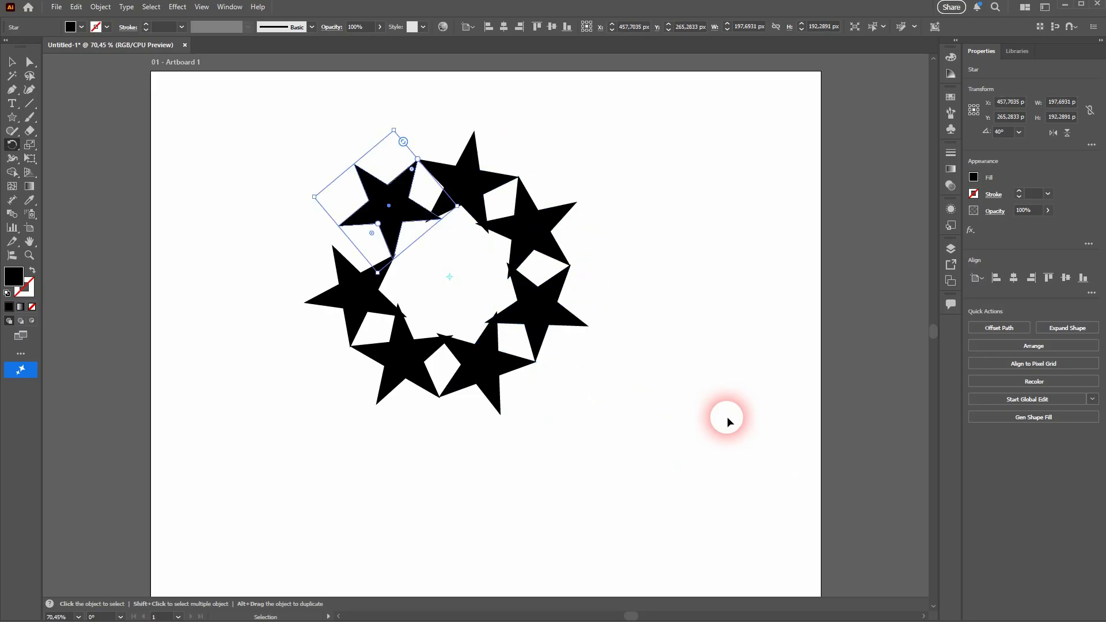
Select the whole ring of stars and delete it from the artboard.
key(r)
click(13, 66)
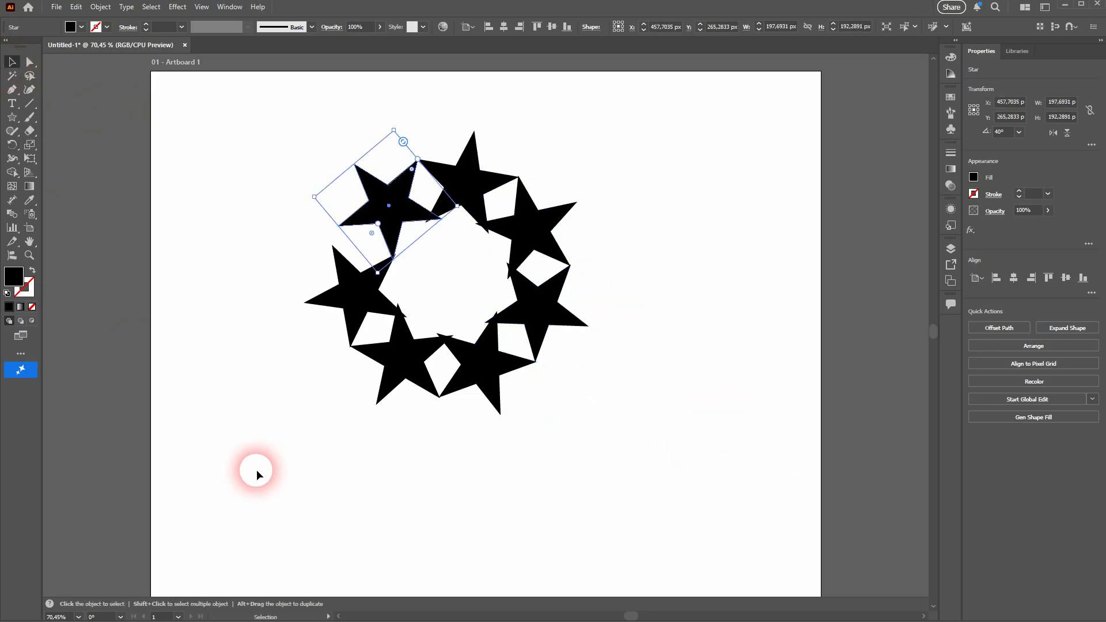
drag(254, 469, 671, 123)
key(Delete)
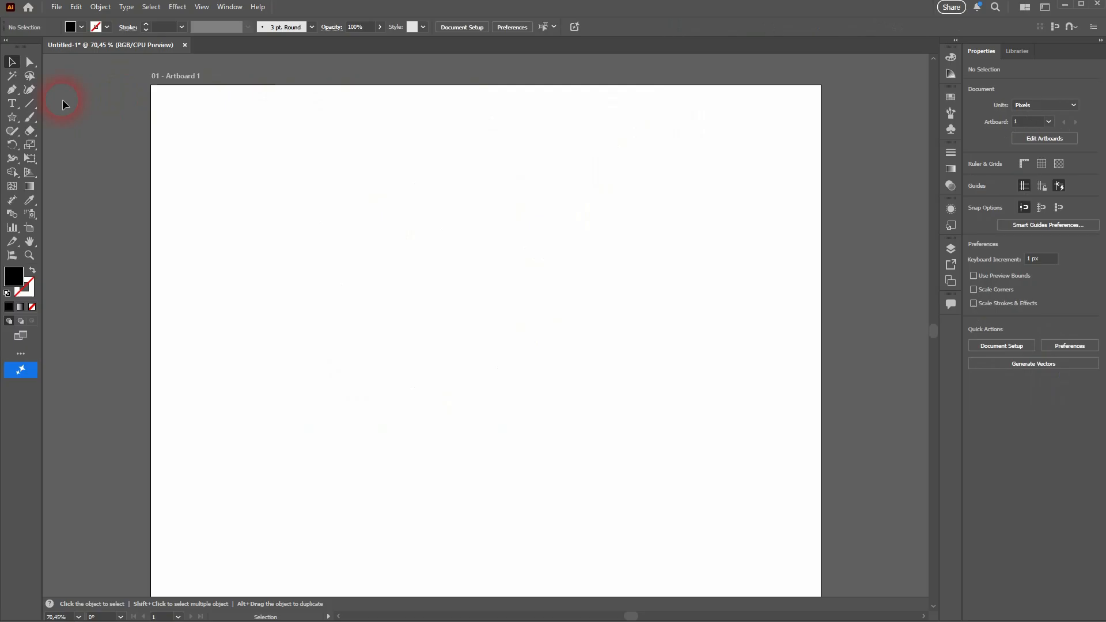
Draw a new upright black star about 160 by 152 px in the upper part of the artboard.
click(12, 117)
drag(435, 172, 469, 212)
click(177, 76)
click(12, 62)
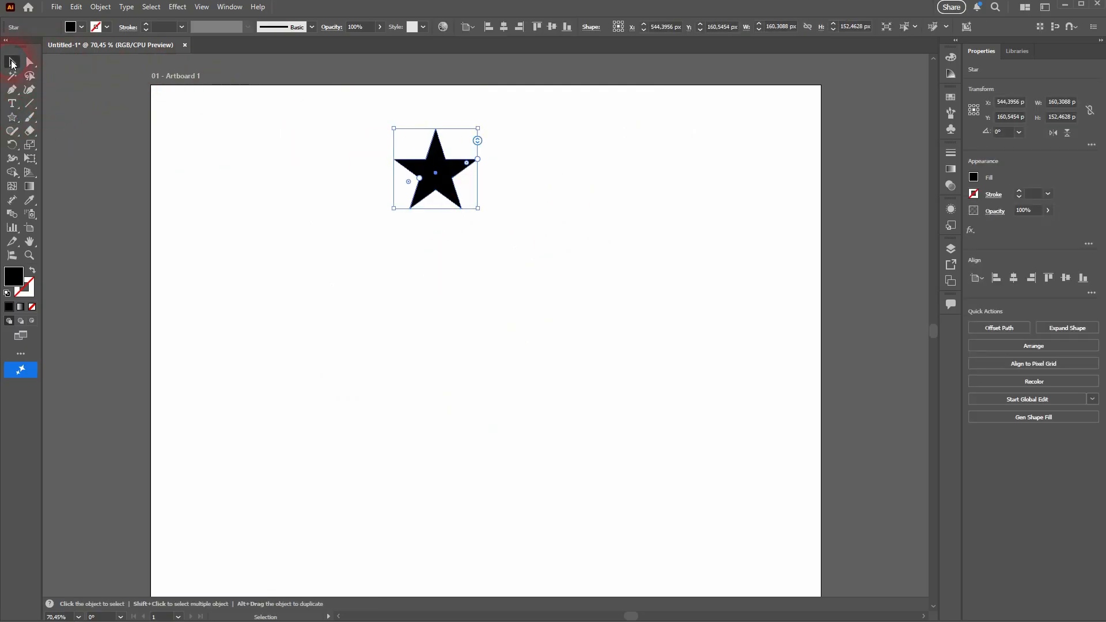
Show the rulers and add a vertical guide at X 640 px and a horizontal guide at Y 512 px.
click(12, 144)
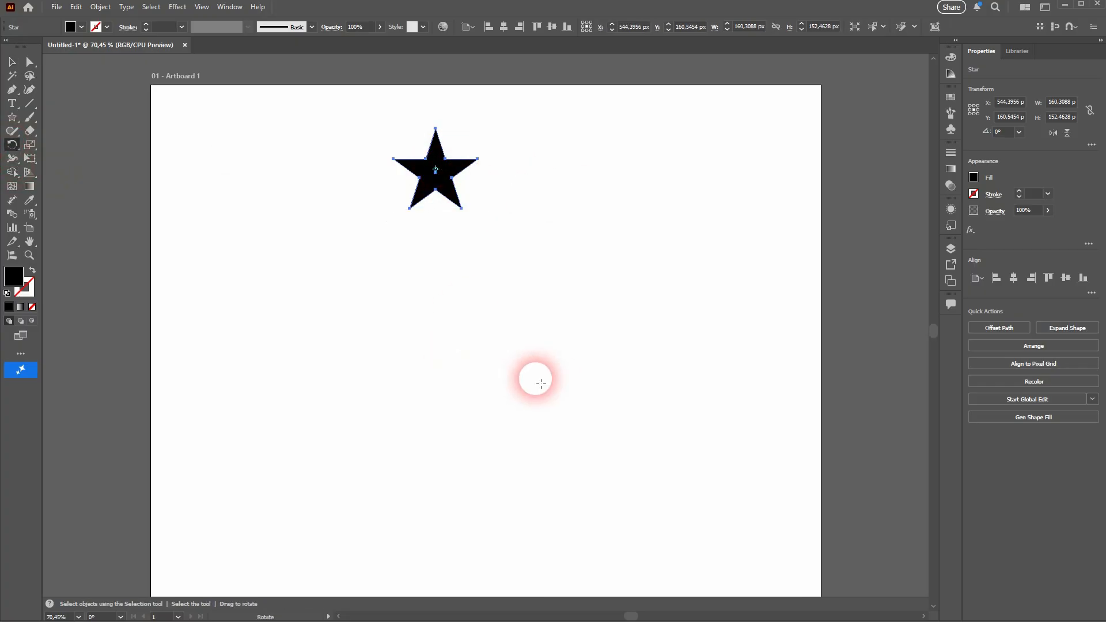
click(12, 62)
key(ctrl+r)
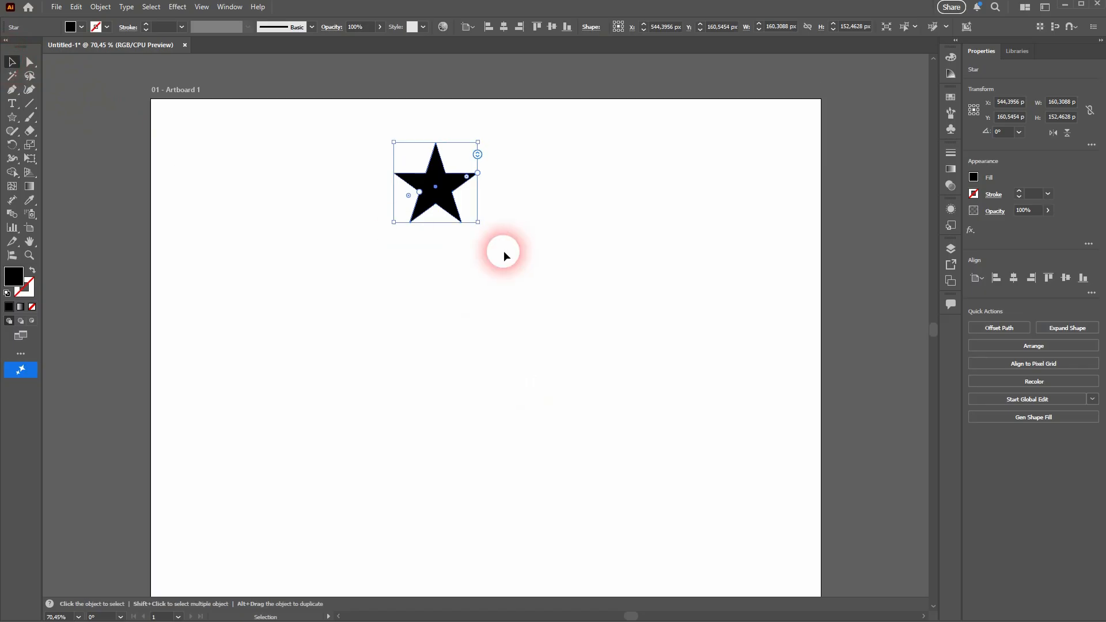
key(ctrl+shift+b)
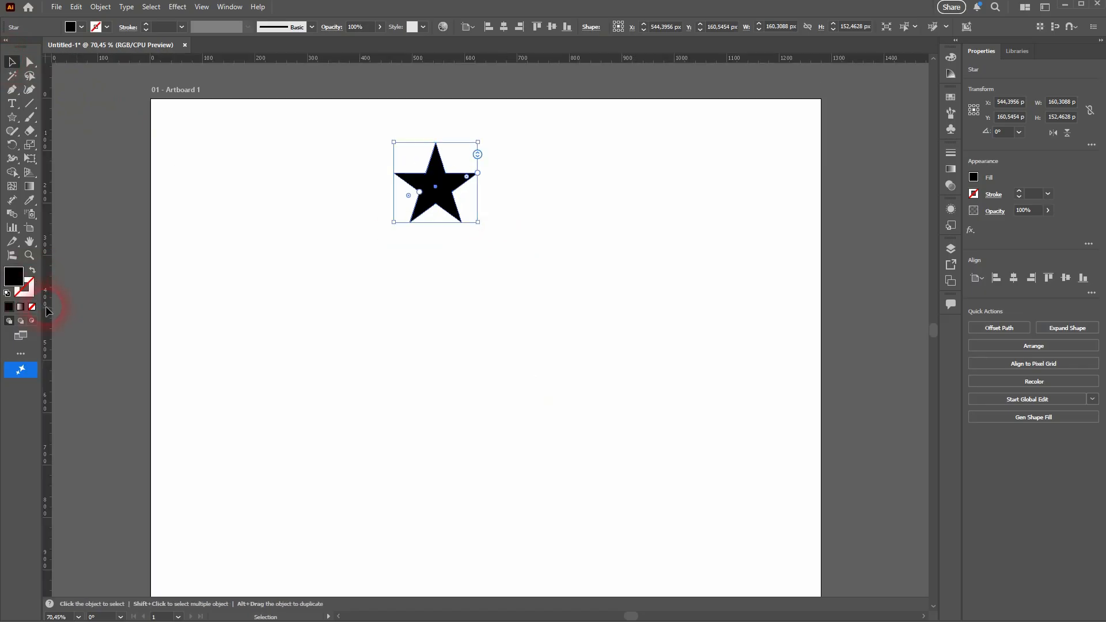
drag(47, 310, 486, 372)
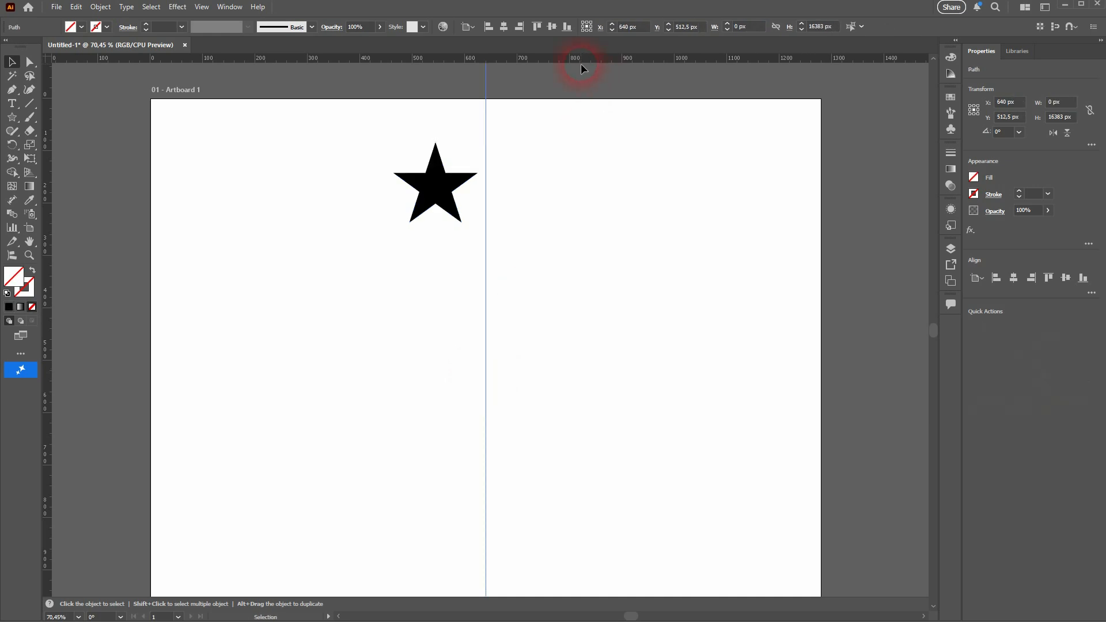
drag(564, 56, 532, 365)
Move the star so its center sits on the vertical guide above the horizontal one, at about Y 317 px.
click(451, 189)
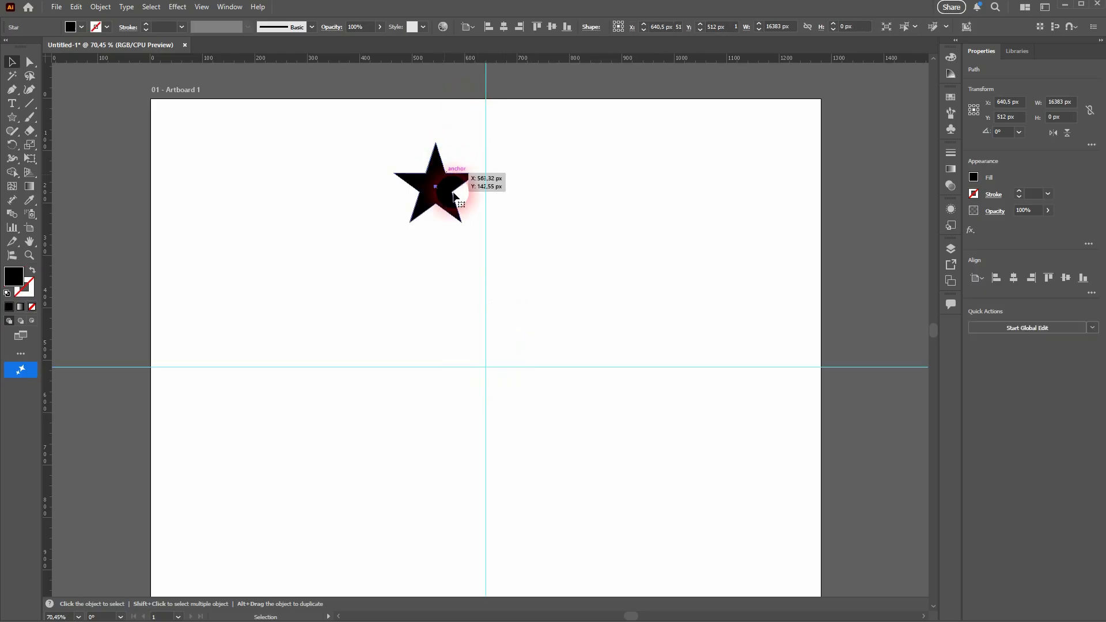
drag(449, 187, 497, 269)
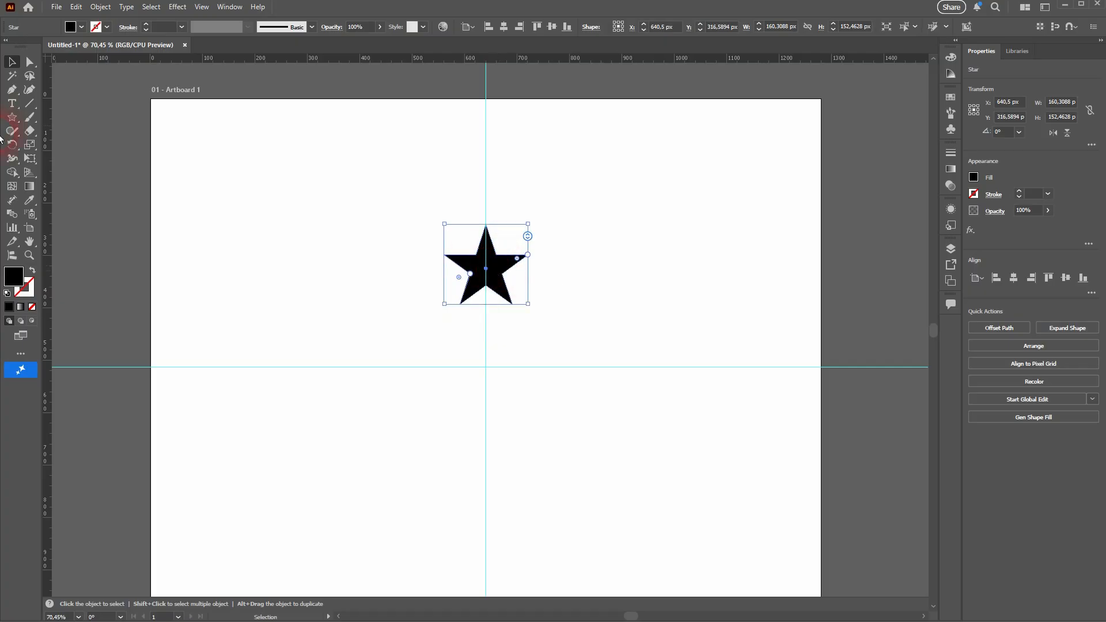
Move the star's rotation pivot to the intersection of the two guides, undoing any accidental rotation.
click(18, 147)
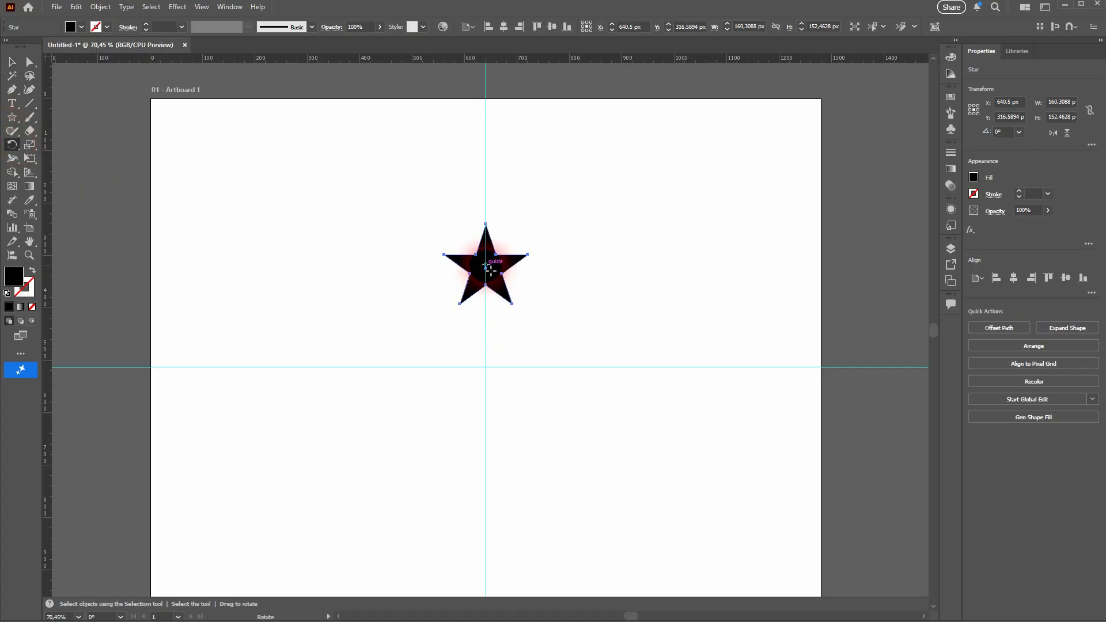
drag(486, 266, 488, 330)
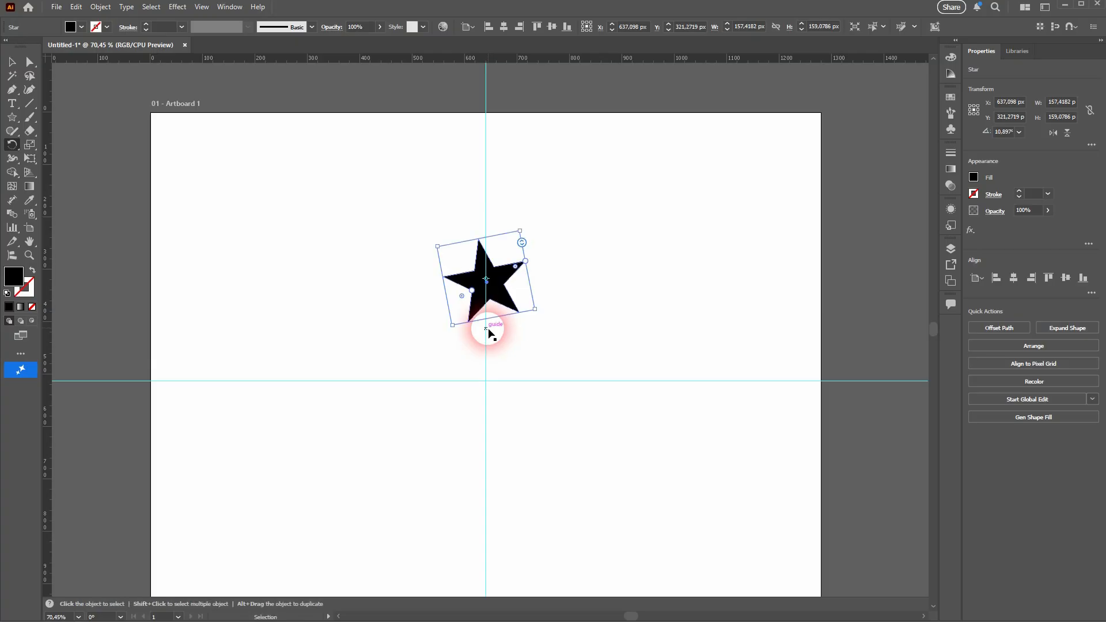
key(ctrl+z)
drag(487, 281, 486, 381)
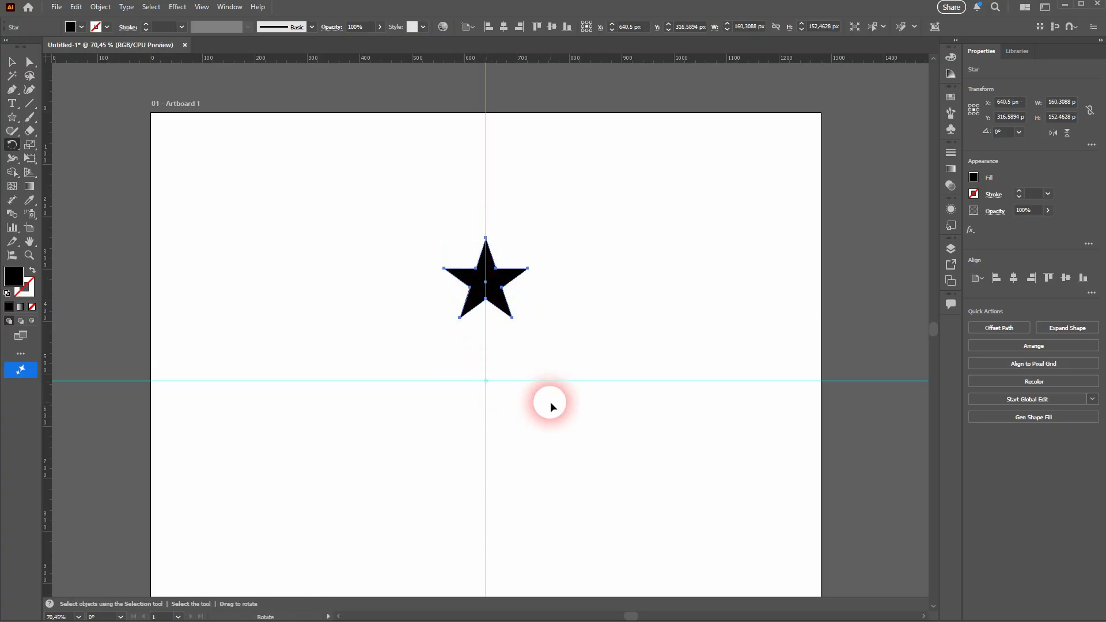
Create a copy of the star rotated by 60° around the intersection of the guides.
alt+click(485, 381)
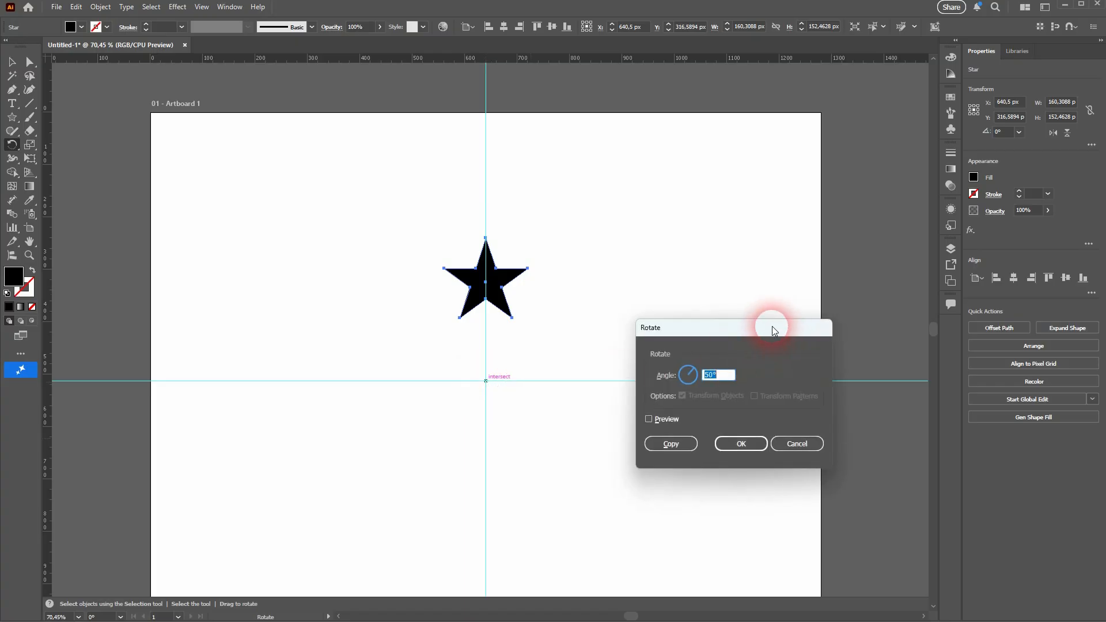
drag(772, 326, 805, 146)
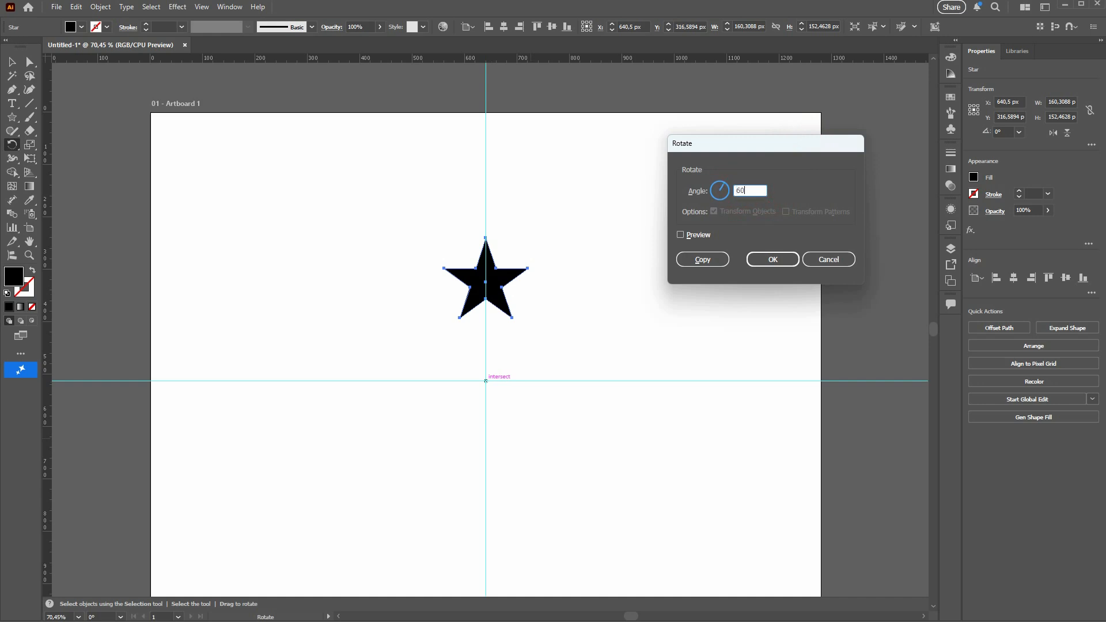
click(710, 265)
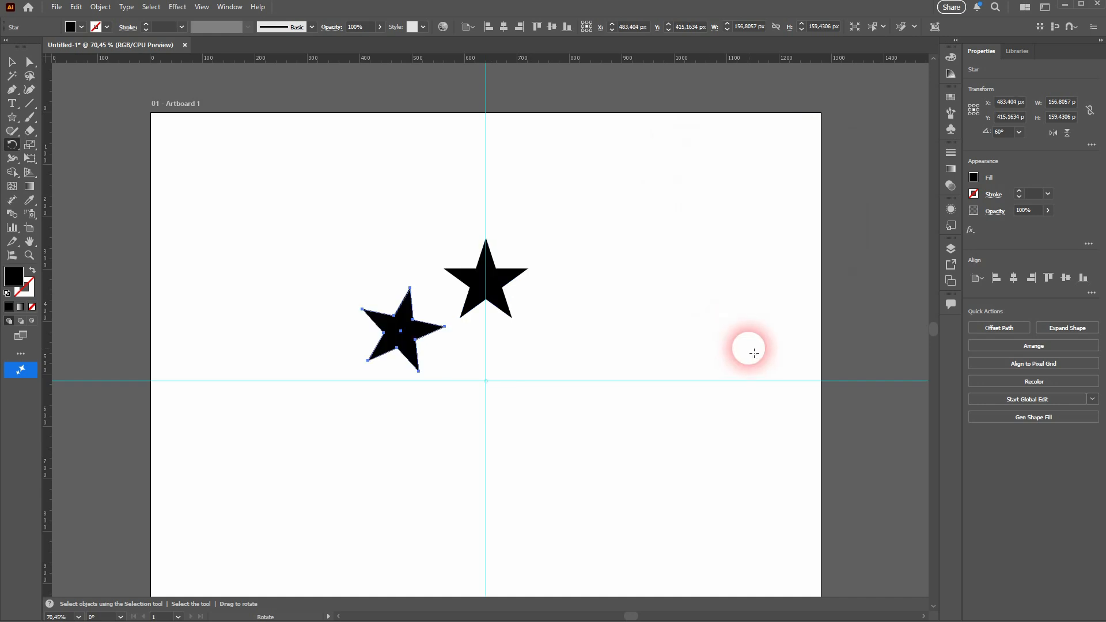
Repeat the 60° rotate-and-copy transformation four times to complete a ring of six stars, and deselect everything.
key(v)
key(ctrl+d)
key(ctrl+d)
key(ctrl+d)
key(ctrl+d)
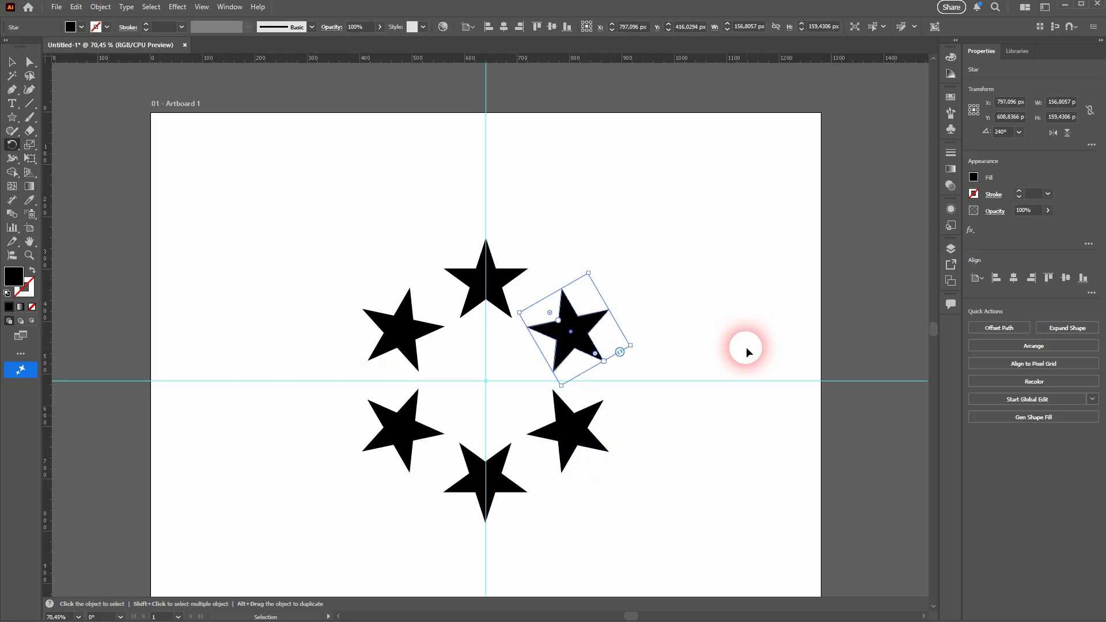
key(r)
click(12, 61)
click(748, 286)
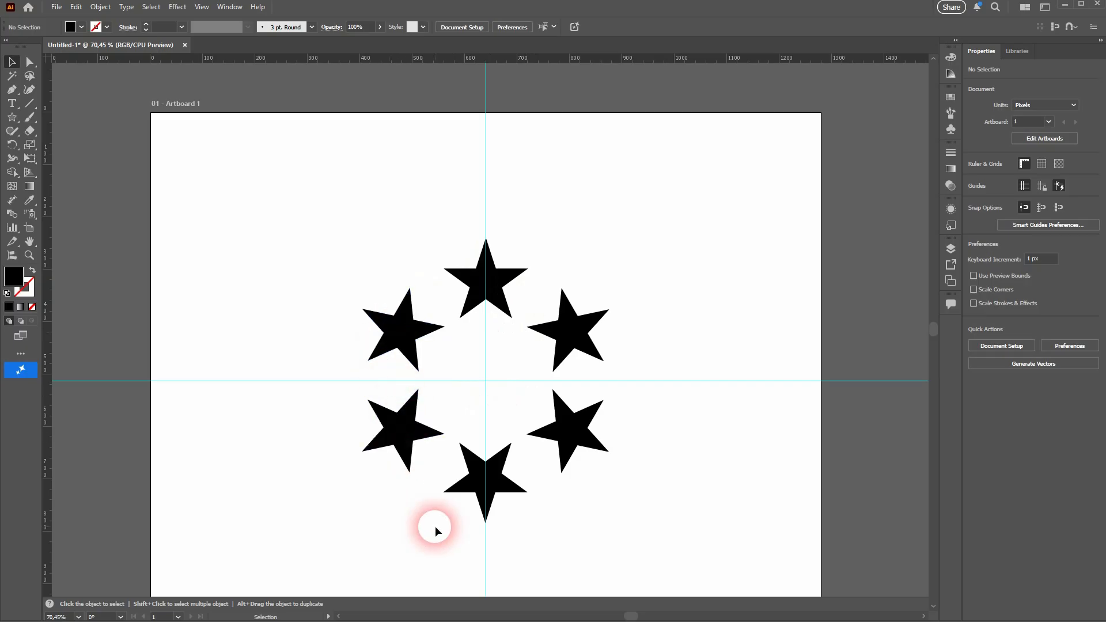
Select the six stars with the guides, move them, and scale the ring down to about 313 by 361 px.
drag(331, 530, 687, 205)
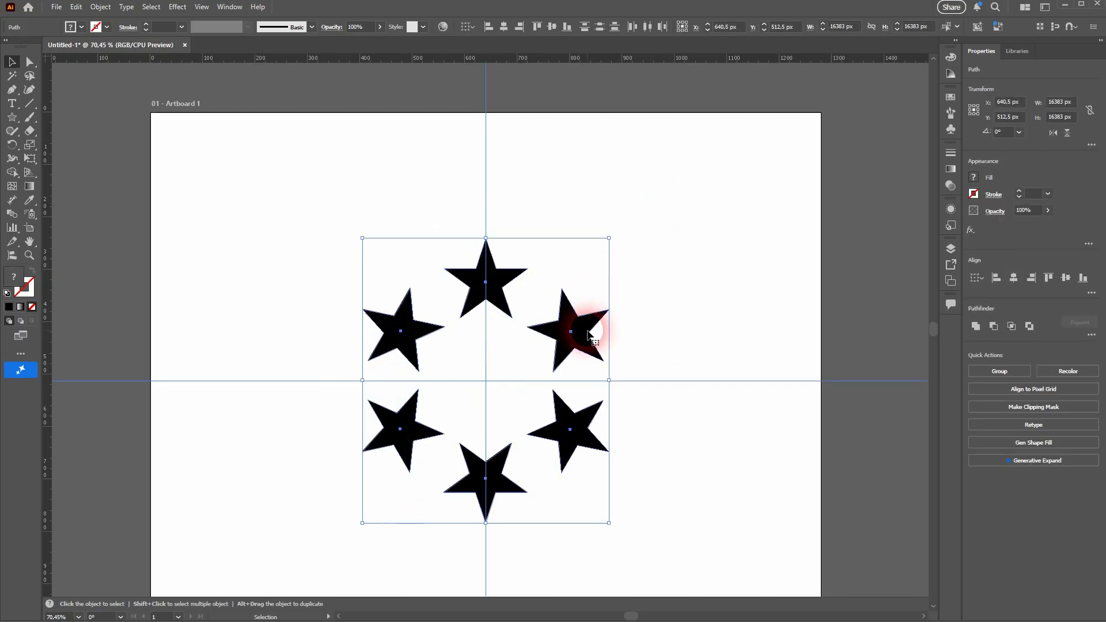
drag(588, 334, 412, 225)
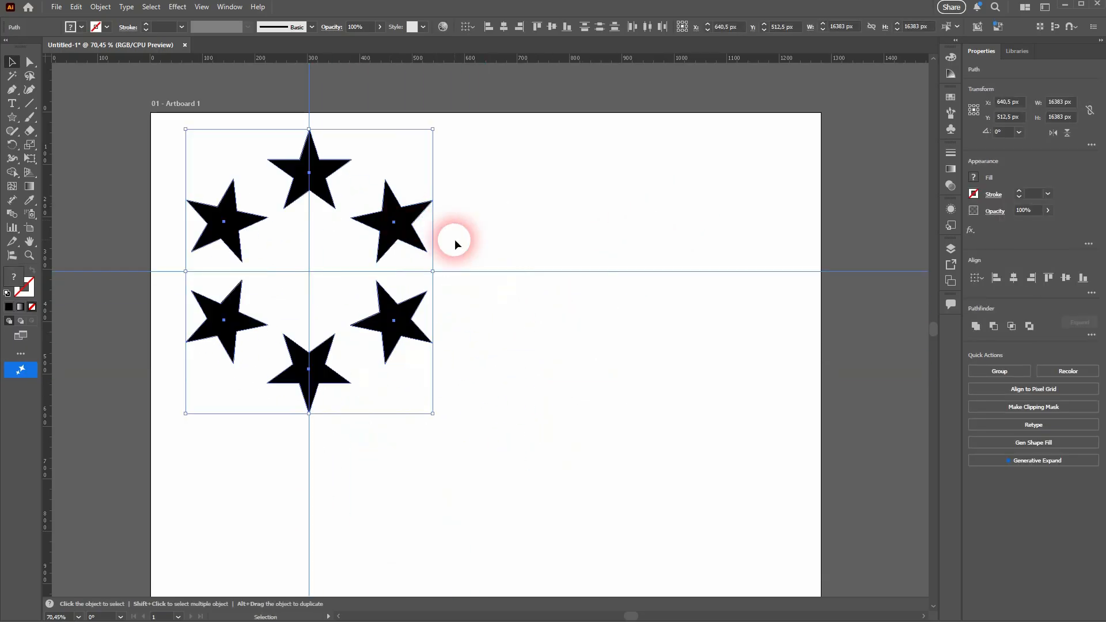
drag(432, 271, 596, 311)
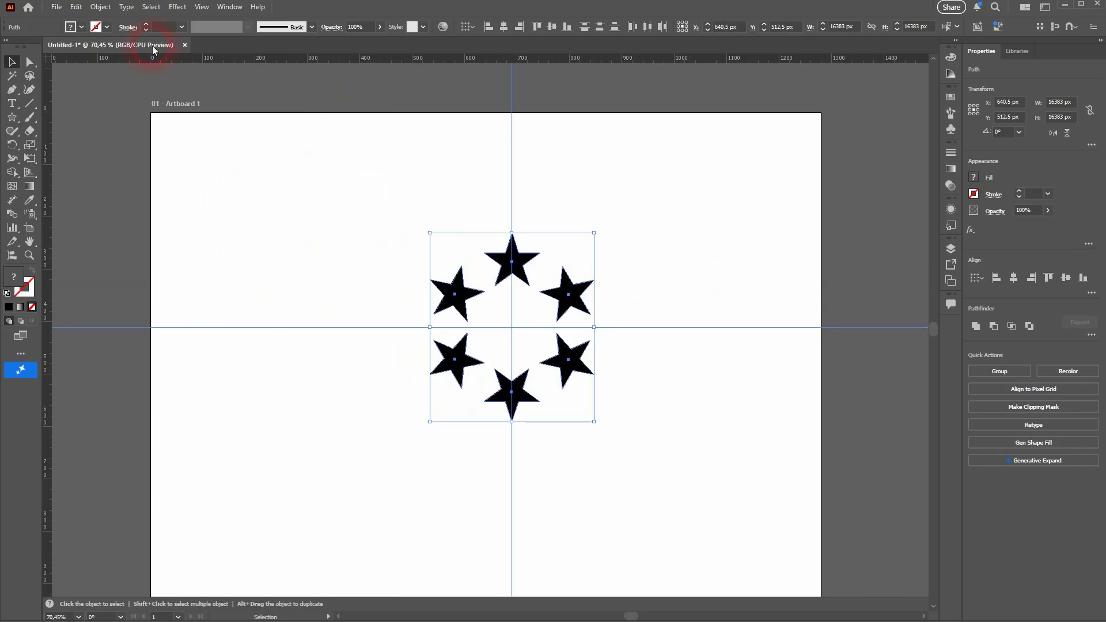
Clear all guides from the document.
click(201, 6)
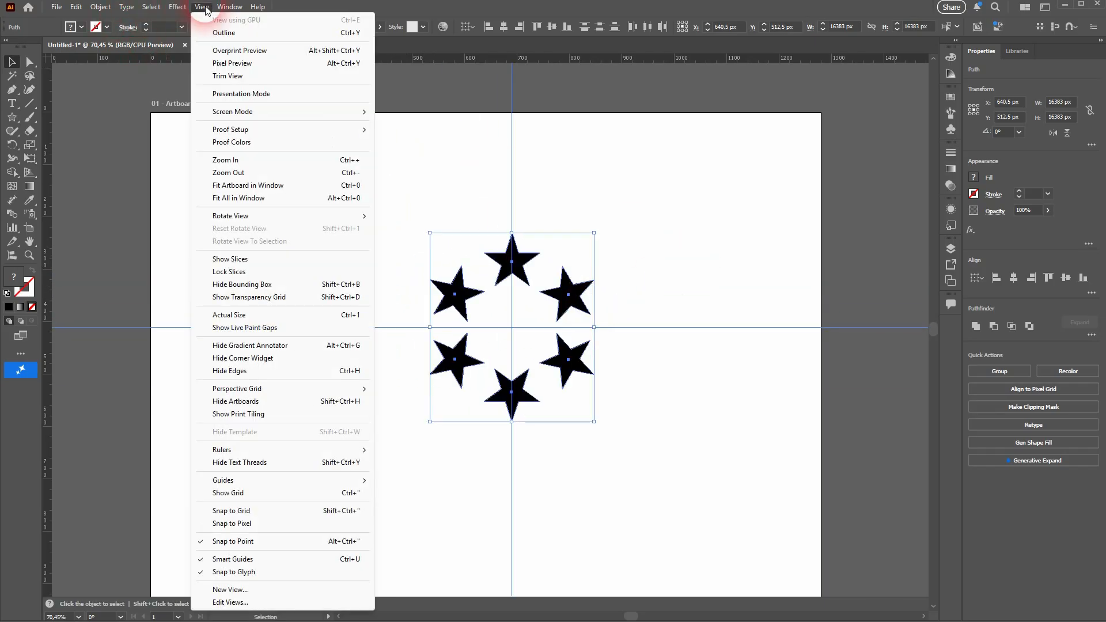
mouse_move(334, 480)
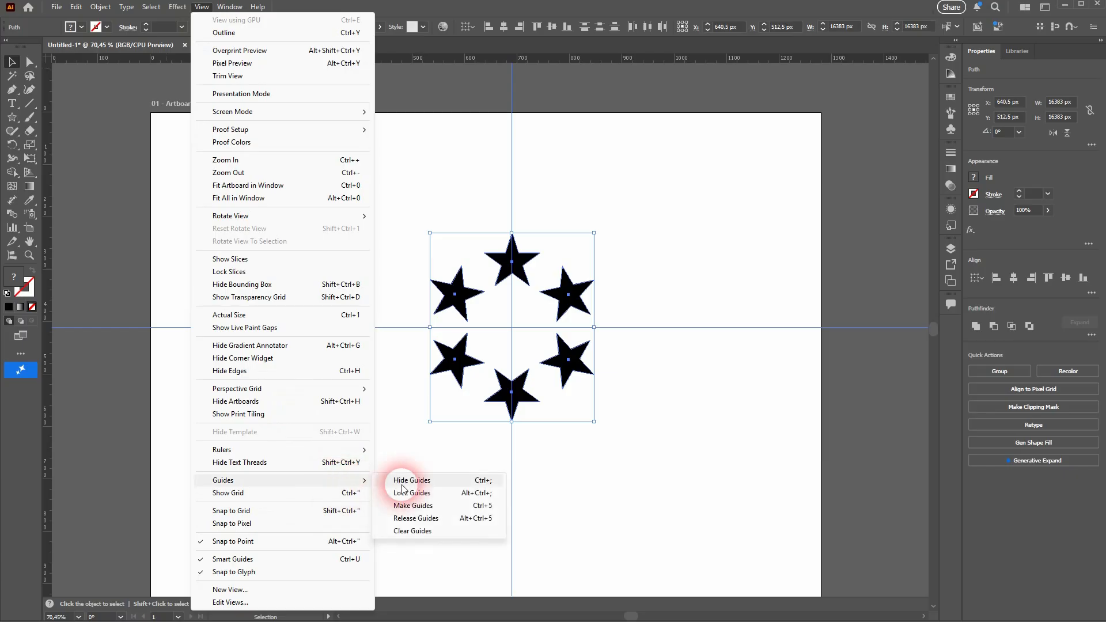
click(454, 531)
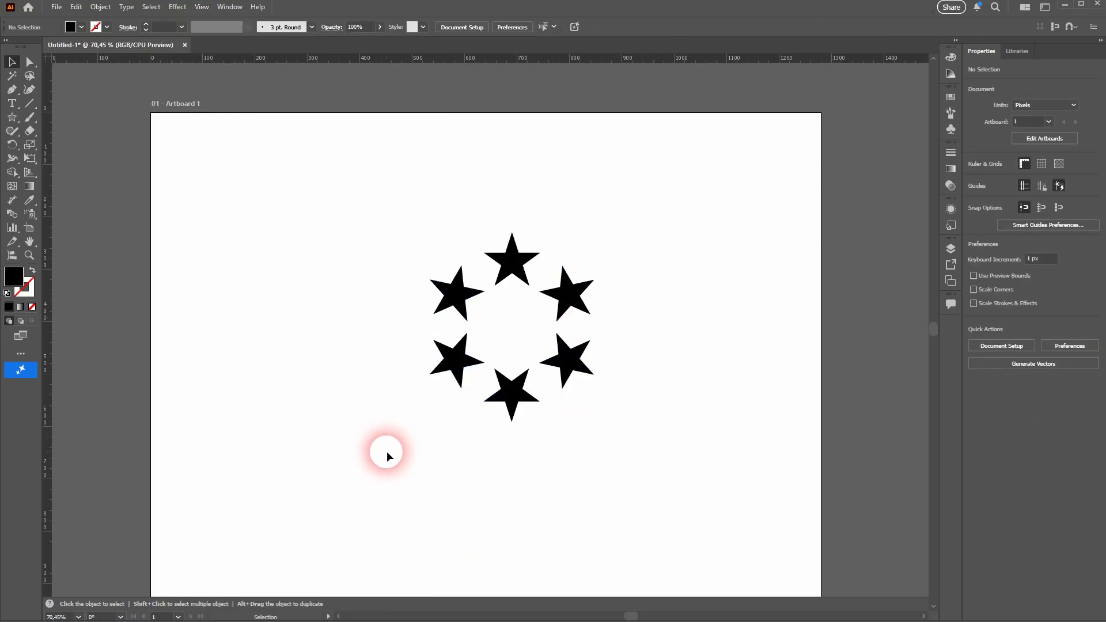
Select all six stars, move the ring to about X 595 px, Y 450 px, and deselect it.
drag(387, 449, 648, 221)
drag(572, 296, 523, 316)
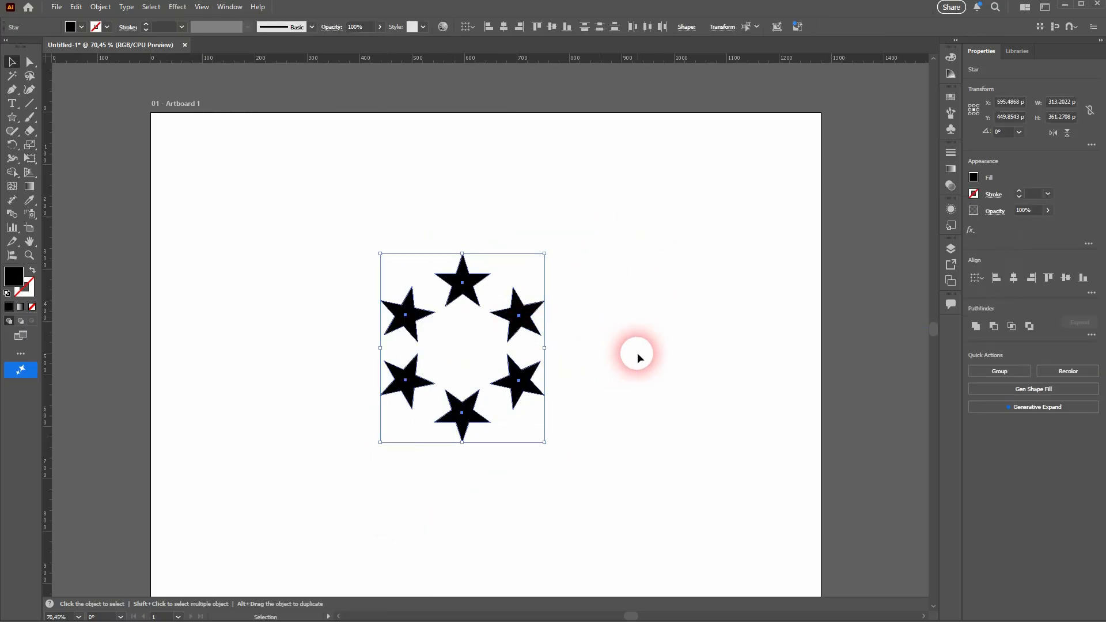
click(637, 353)
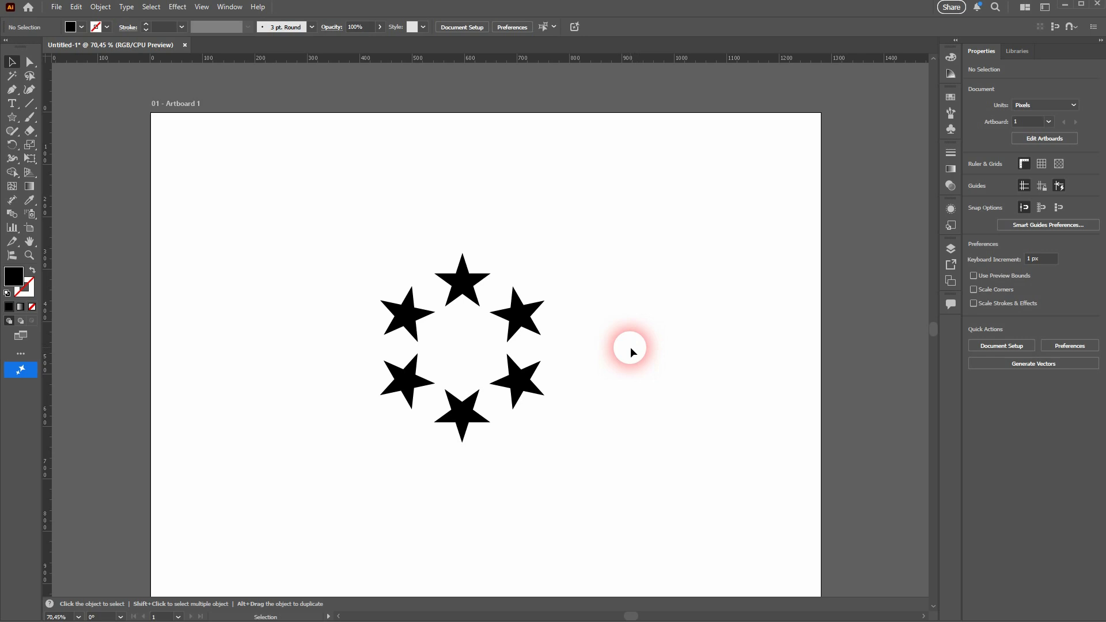